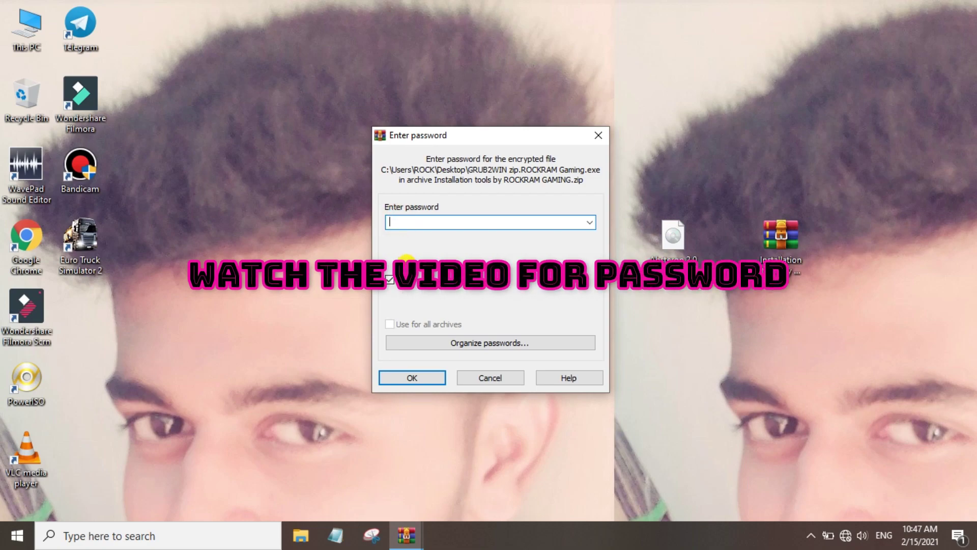
Enter the archive password to extract the installation tools onto the desktop
{"action": "left_click", "coordinate": [410, 224]}
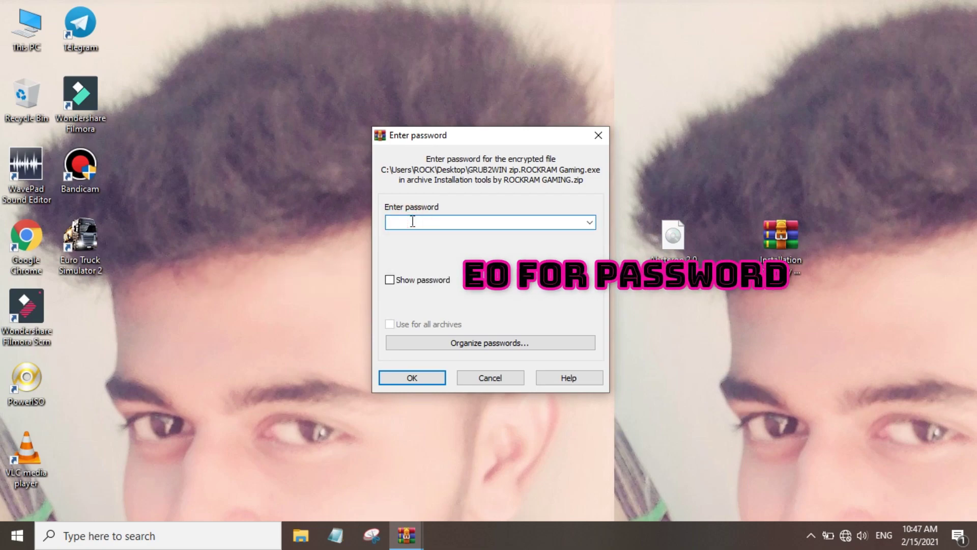
{"action": "key", "text": "Return"}
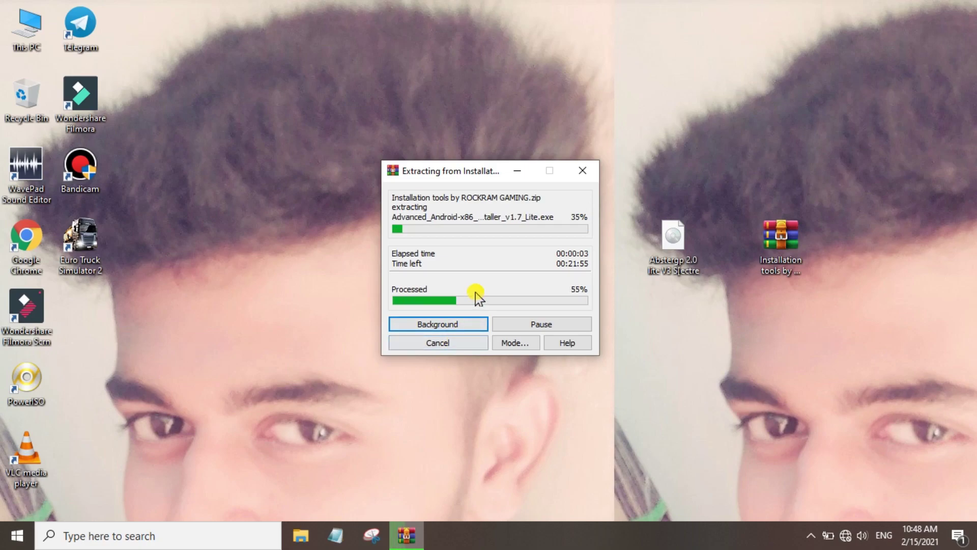
Rearrange the desktop so the GRUB2WIN file sits beside Abstergp, refreshing the icons
{"action": "left_click", "coordinate": [476, 293]}
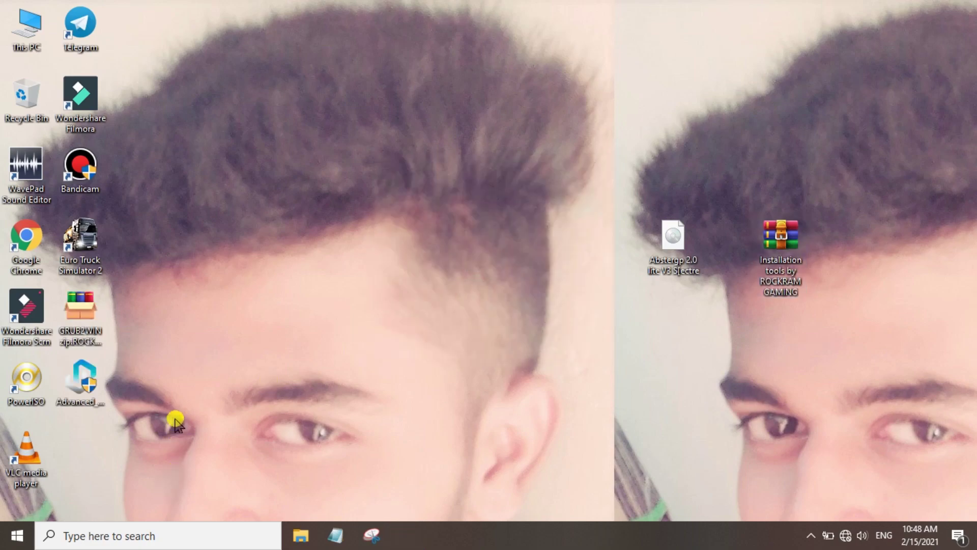
{"action": "left_click_drag", "start_coordinate": [175, 422], "coordinate": [873, 275]}
{"action": "left_click_drag", "start_coordinate": [780, 239], "coordinate": [219, 387]}
{"action": "right_click", "coordinate": [535, 211]}
{"action": "left_click", "coordinate": [545, 254]}
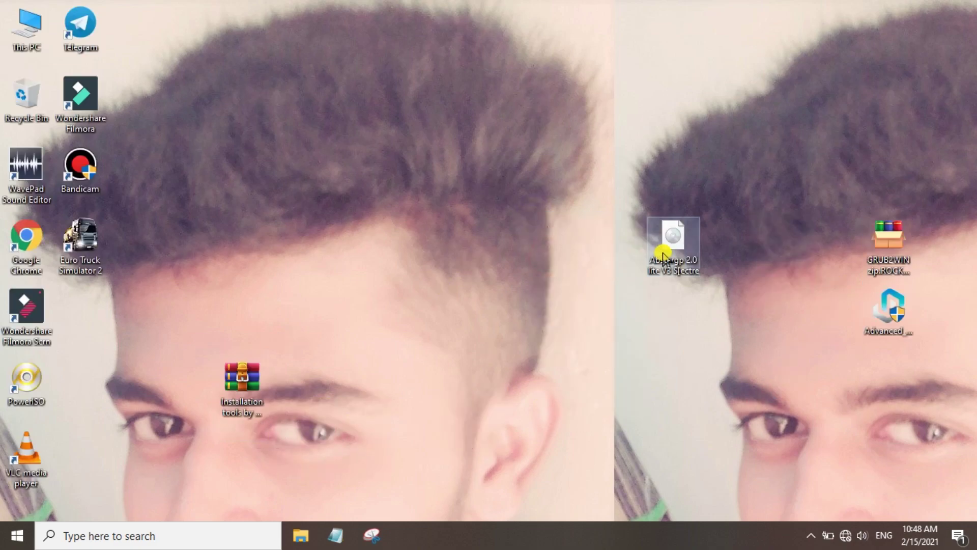
{"action": "mouse_move", "coordinate": [663, 255]}
{"action": "left_mouse_down"}
{"action": "mouse_move", "coordinate": [790, 244]}
{"action": "mouse_move", "coordinate": [771, 254]}
{"action": "left_mouse_up"}
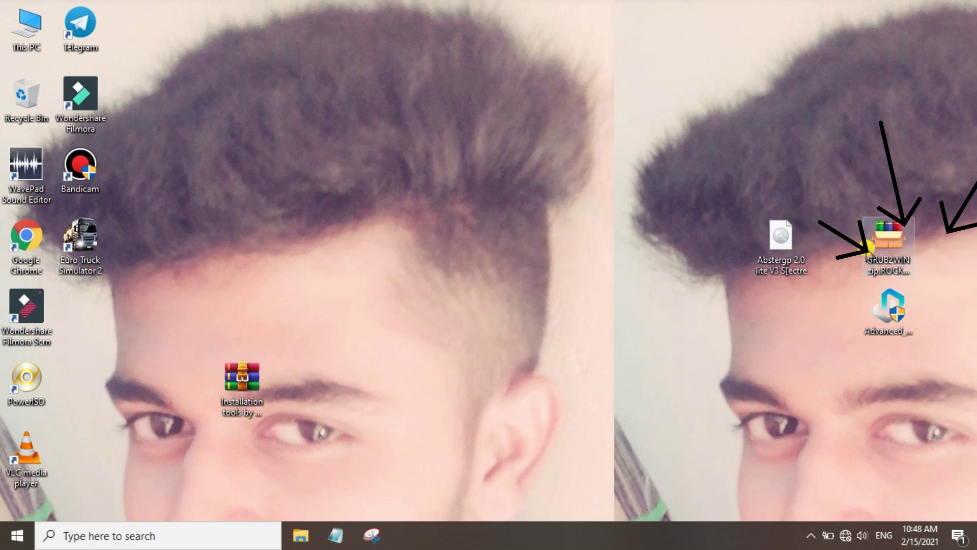
{"action": "left_click_drag", "start_coordinate": [868, 248], "coordinate": [813, 253]}
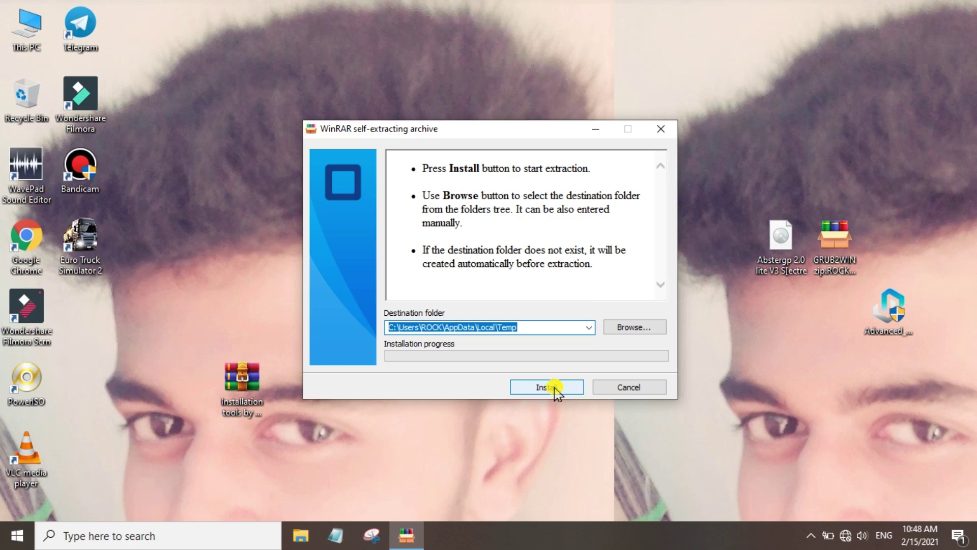
Extract GRUB2WIN to Temp, replacing aurora.jpg and all other existing files
{"action": "left_click", "coordinate": [554, 389]}
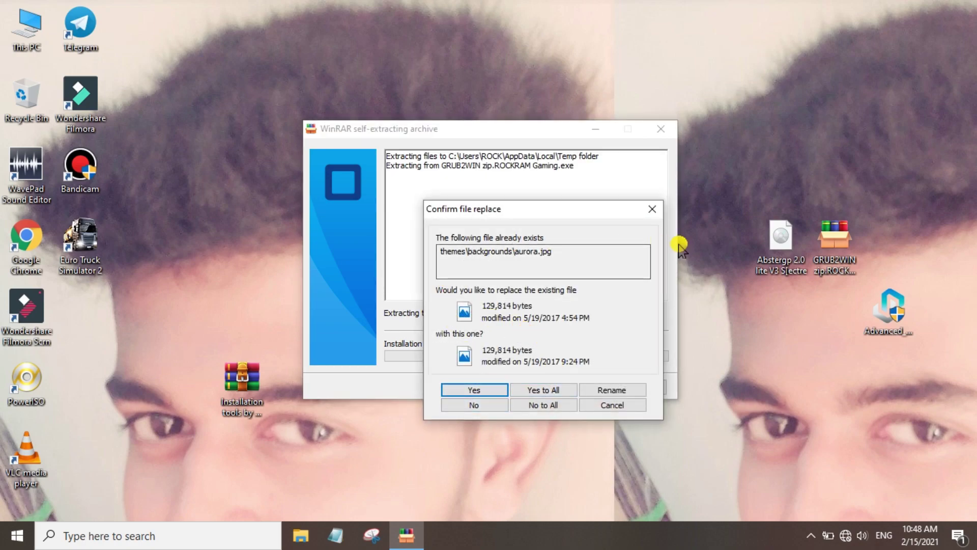
{"action": "left_click", "coordinate": [464, 395]}
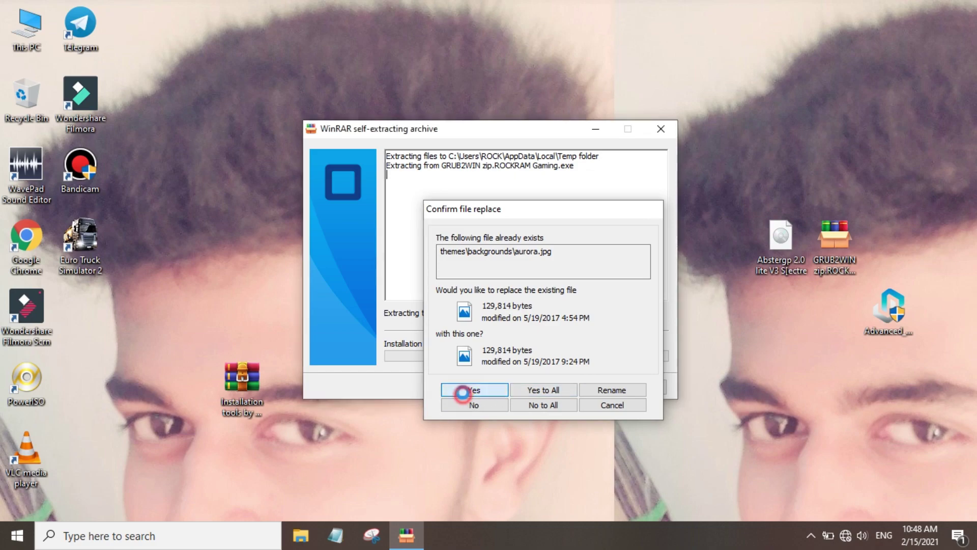
{"action": "left_click", "coordinate": [555, 392]}
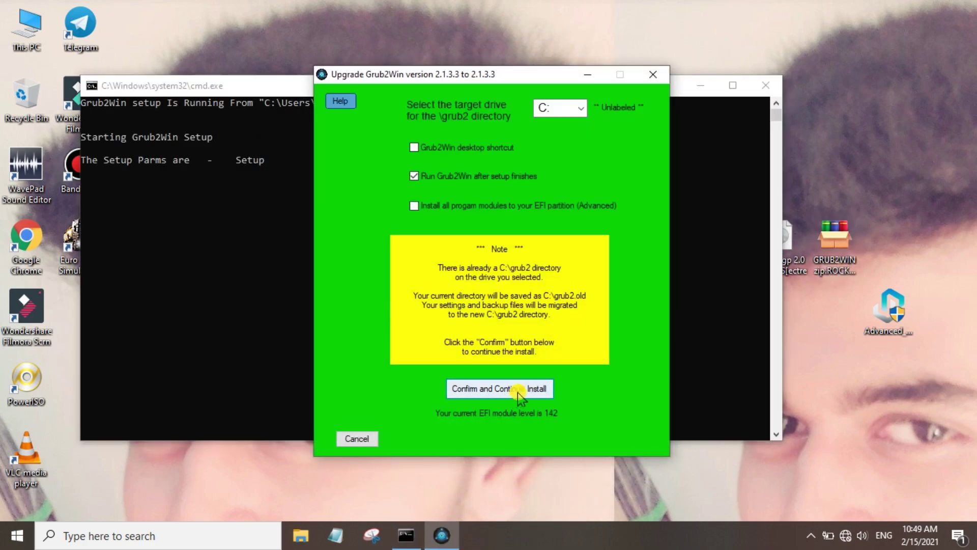
Confirm the Grub2Win 2.1.3.3 upgrade on C: and close setup when it finishes
{"action": "left_click", "coordinate": [517, 389]}
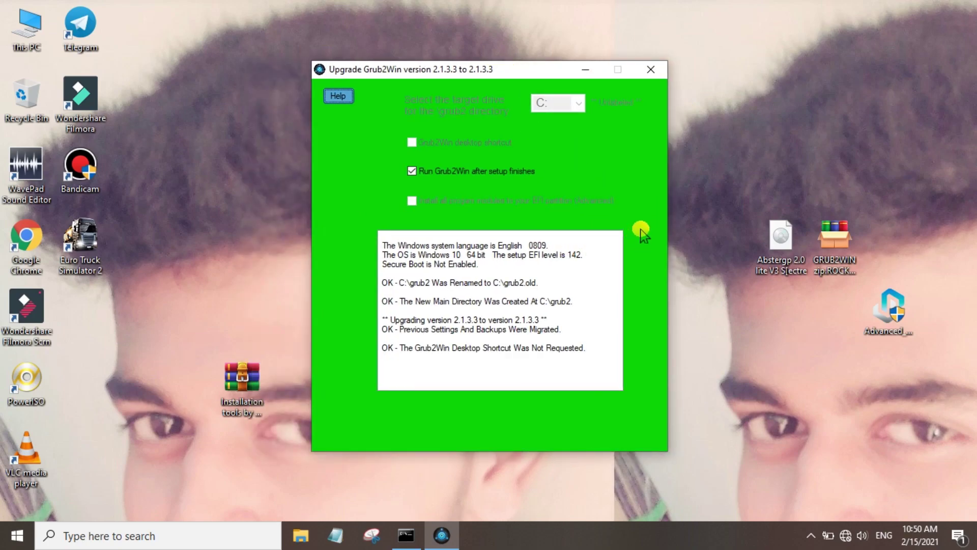
{"action": "left_click", "coordinate": [491, 435]}
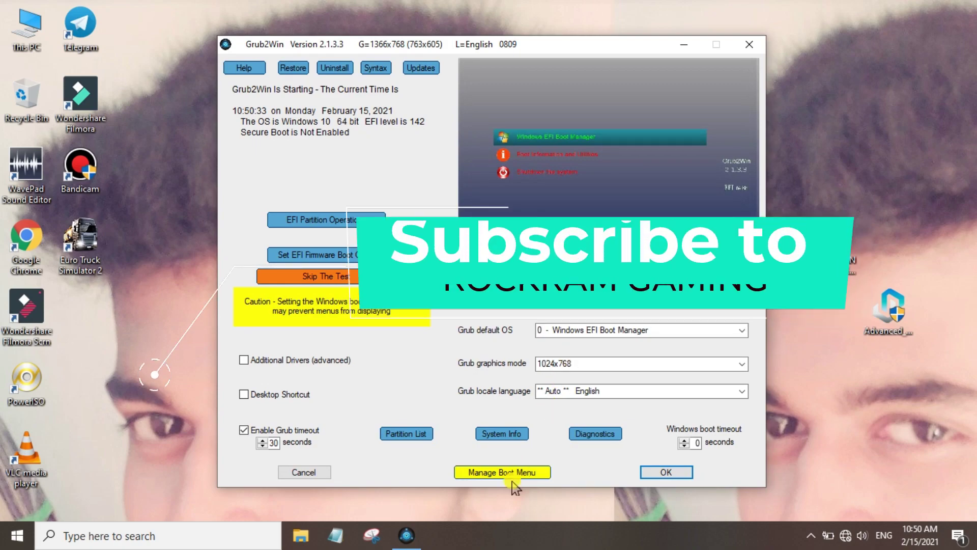
{"action": "left_click", "coordinate": [512, 478]}
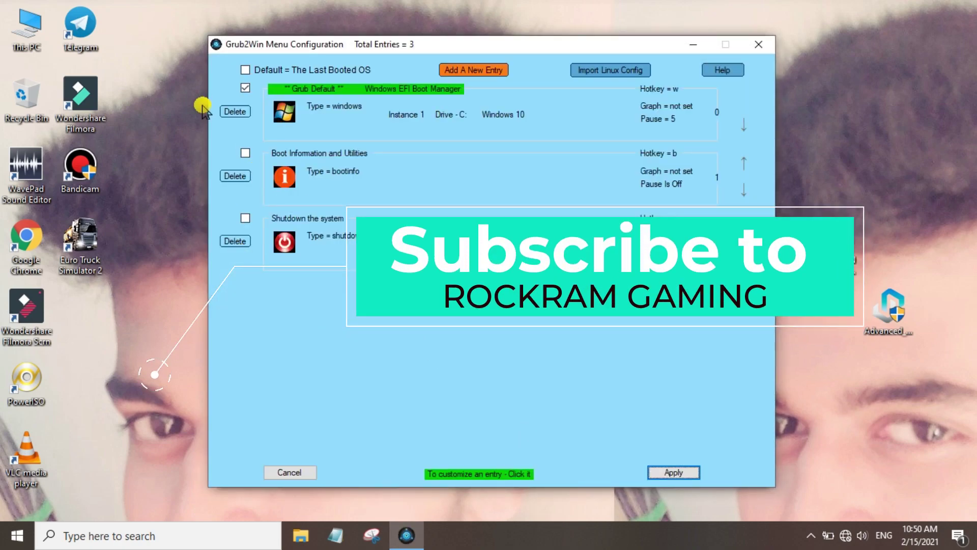
{"action": "left_click", "coordinate": [758, 45]}
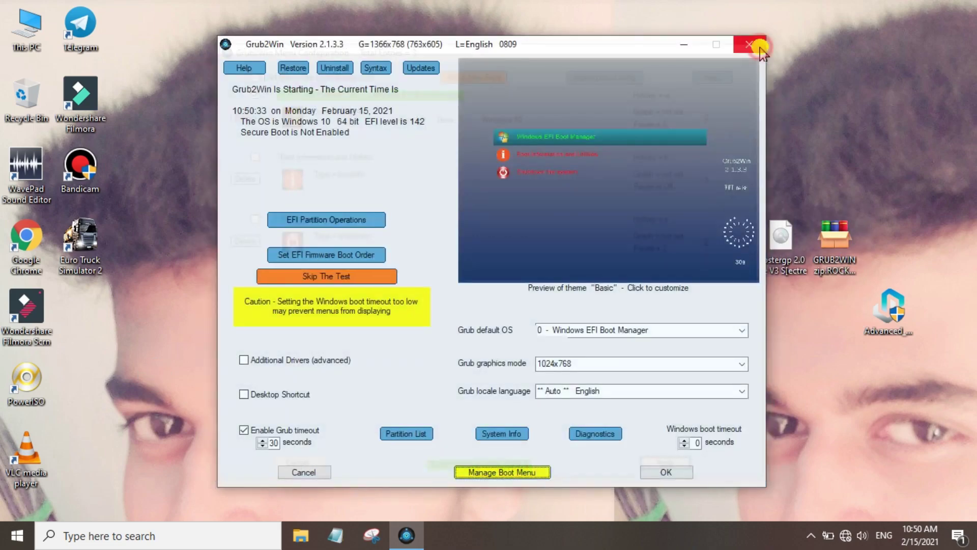
{"action": "left_click", "coordinate": [761, 47]}
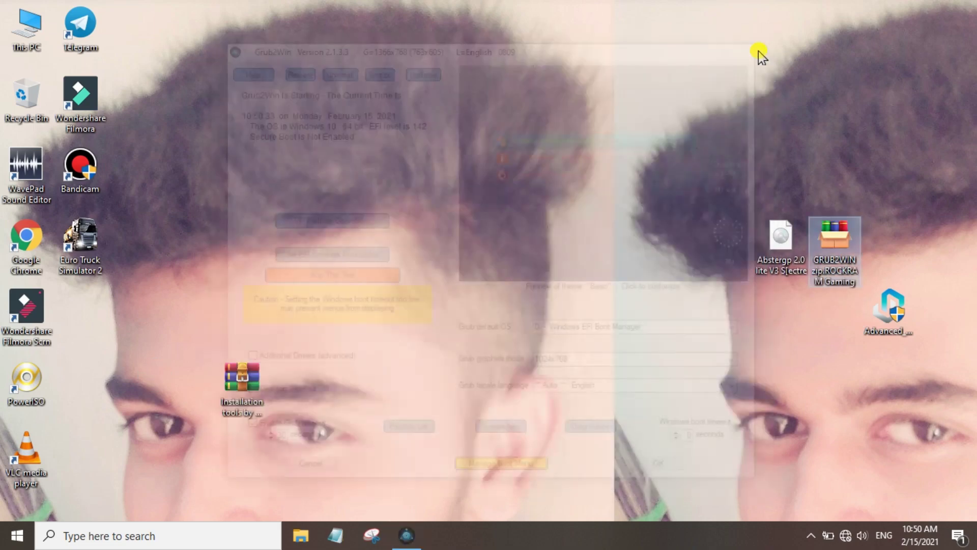
{"action": "right_click", "coordinate": [600, 126]}
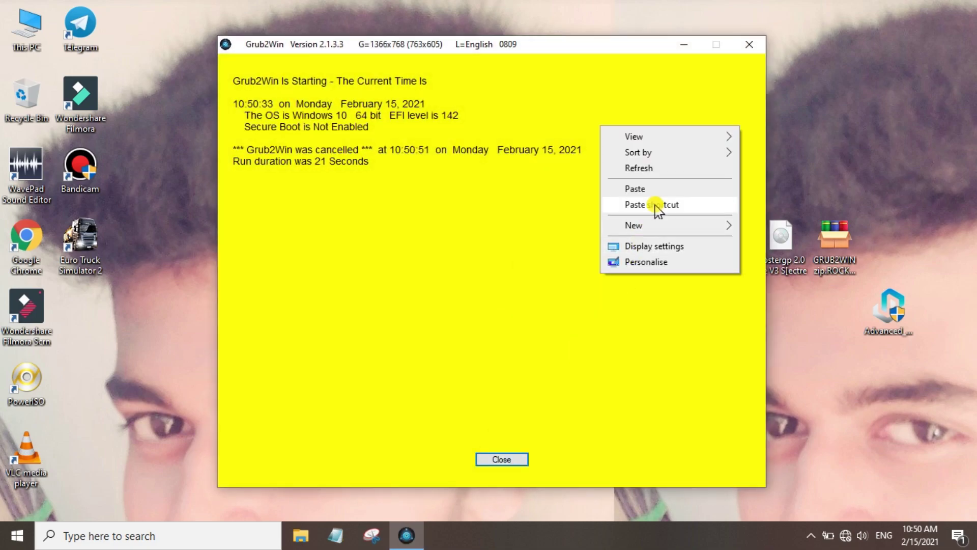
{"action": "left_click", "coordinate": [639, 168]}
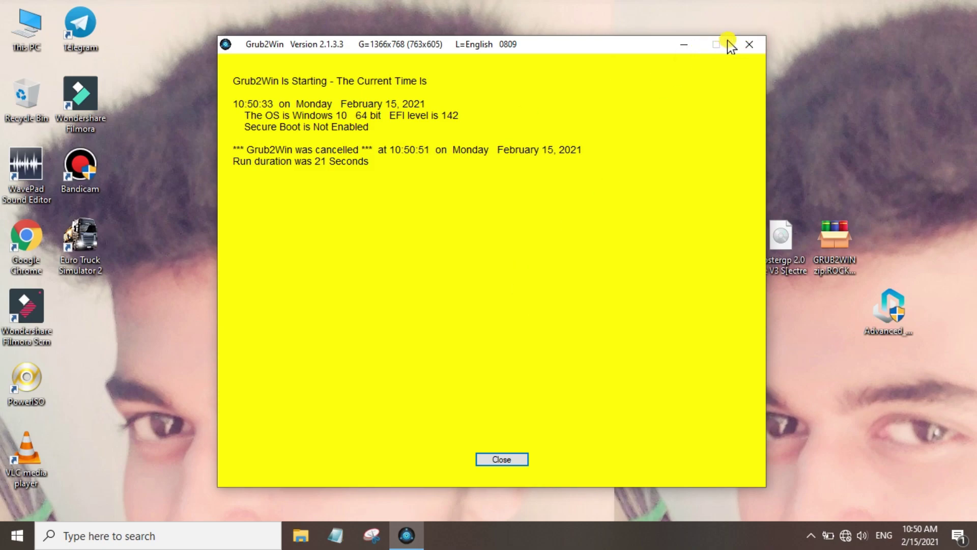
{"action": "left_click", "coordinate": [749, 45]}
{"action": "right_click", "coordinate": [446, 146]}
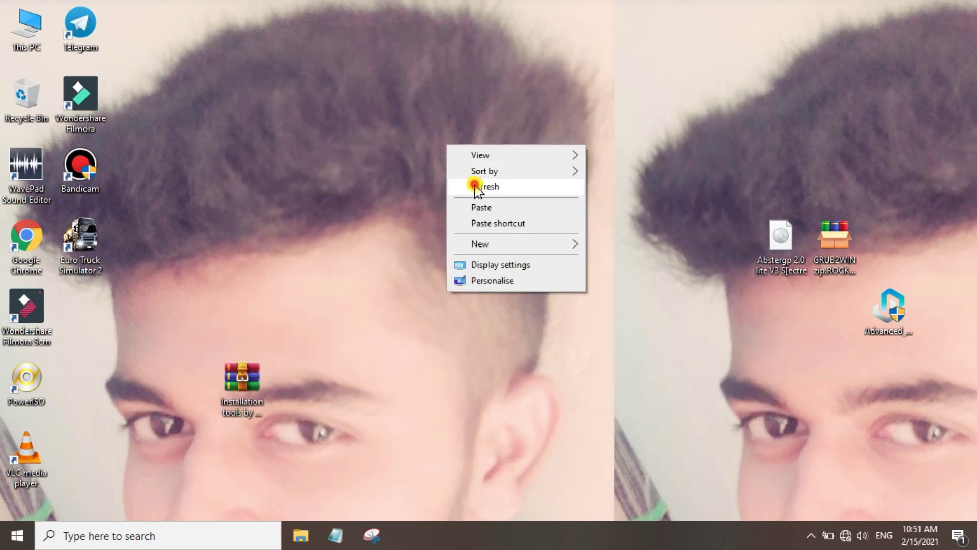
{"action": "left_click", "coordinate": [476, 186]}
{"action": "right_click", "coordinate": [476, 201]}
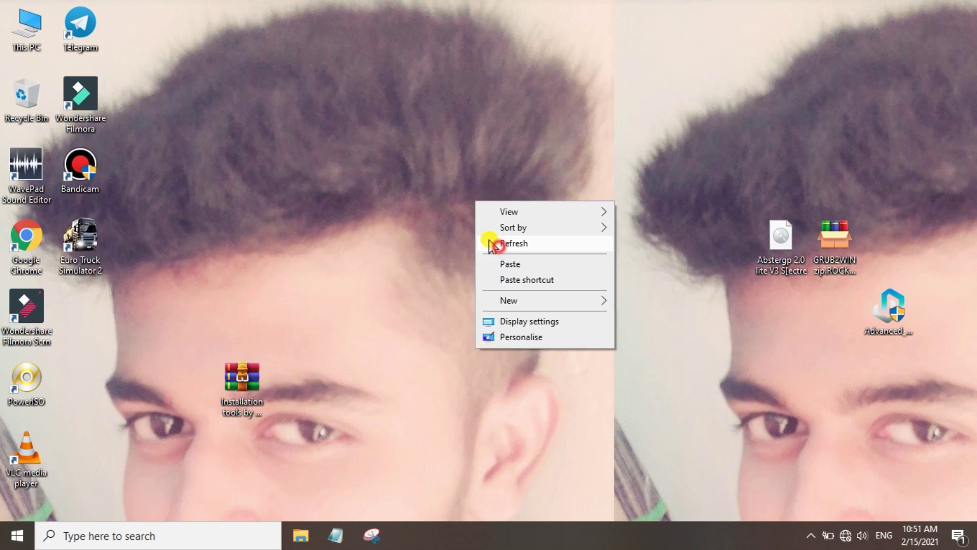
{"action": "left_click", "coordinate": [496, 245]}
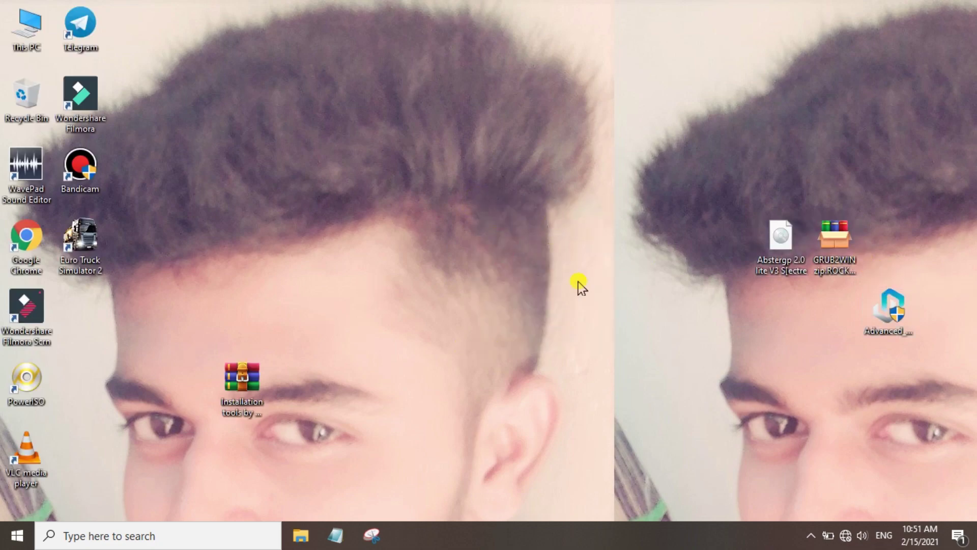
Find Grub2Win via search and send its shortcut to the Desktop from the Programs folder
{"action": "left_click", "coordinate": [209, 535]}
{"action": "type", "text": "gr"}
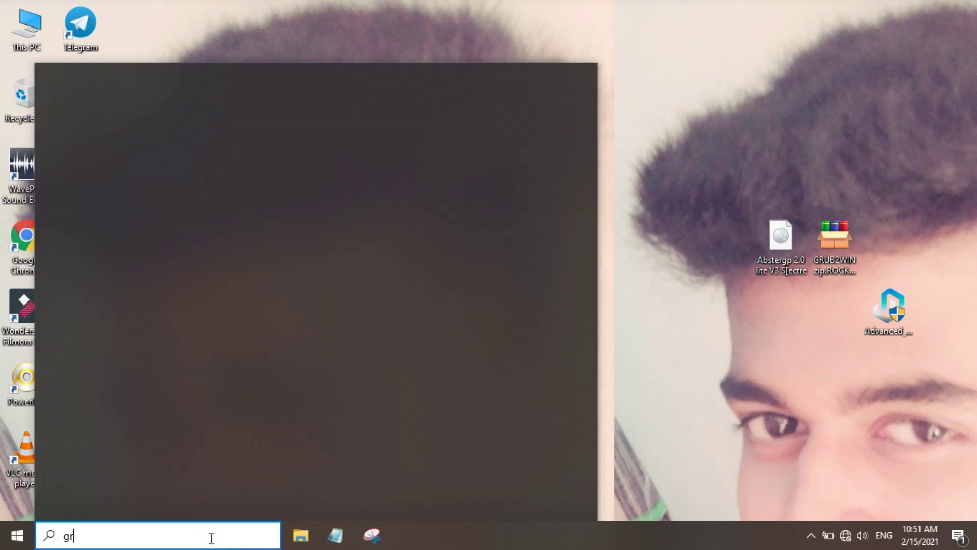
{"action": "type", "text": "ub"}
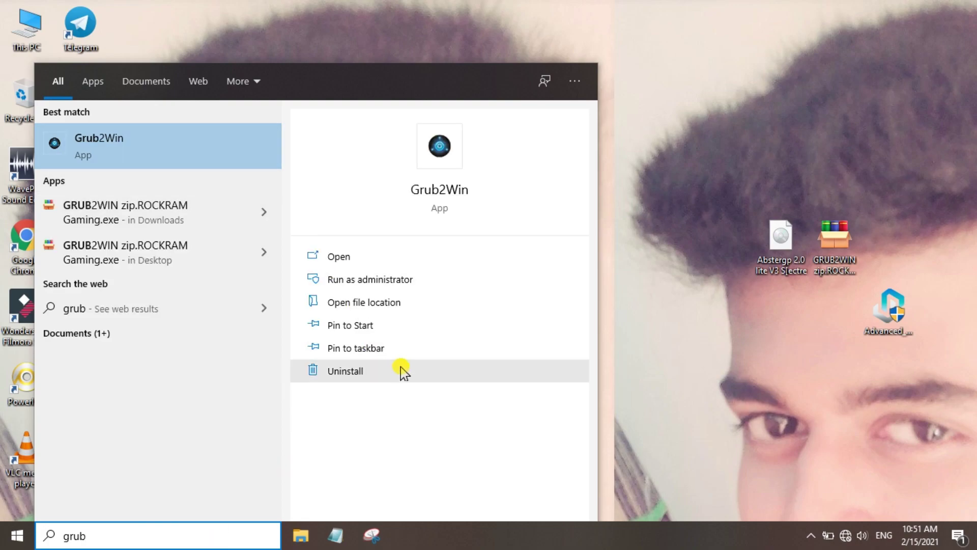
{"action": "left_click", "coordinate": [384, 311]}
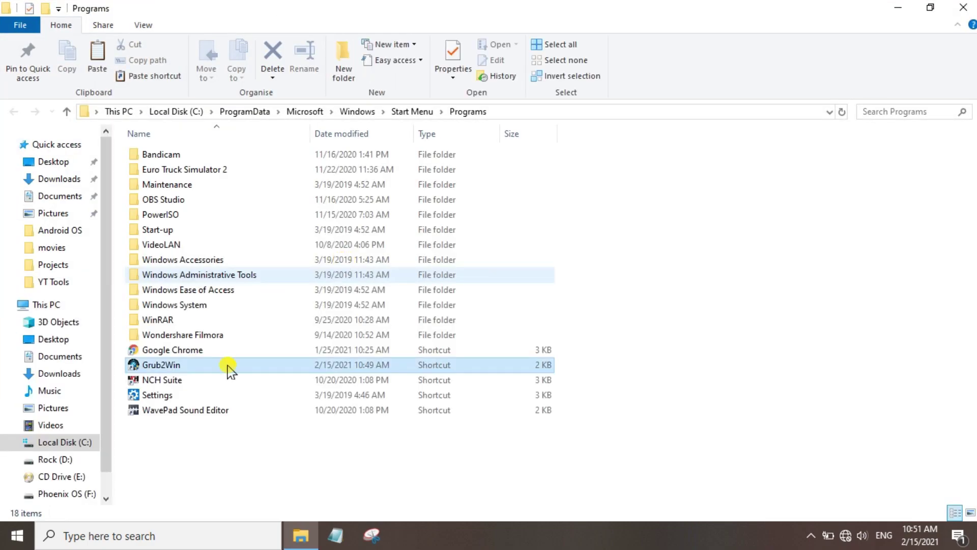
{"action": "right_click", "coordinate": [226, 364]}
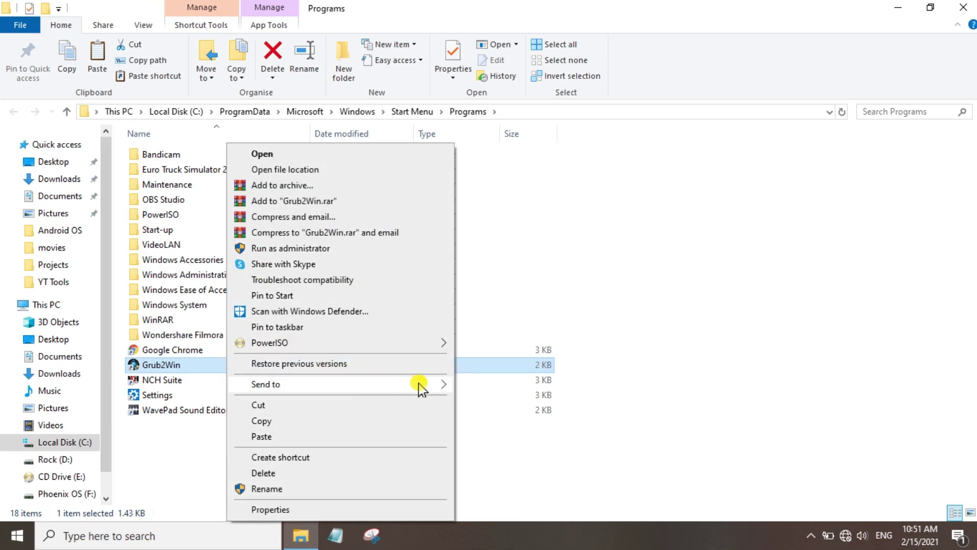
{"action": "mouse_move", "coordinate": [437, 387]}
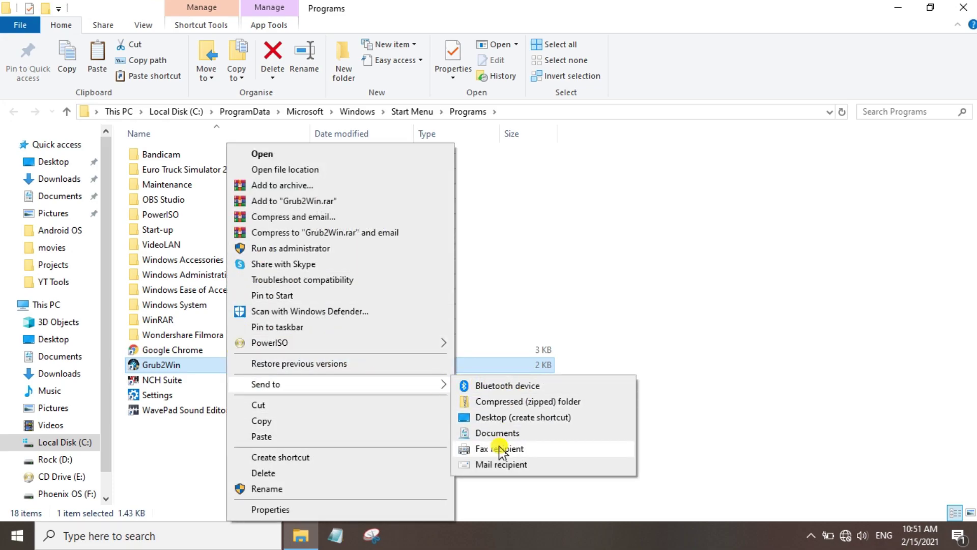
{"action": "left_click", "coordinate": [511, 417]}
{"action": "left_click", "coordinate": [975, 3]}
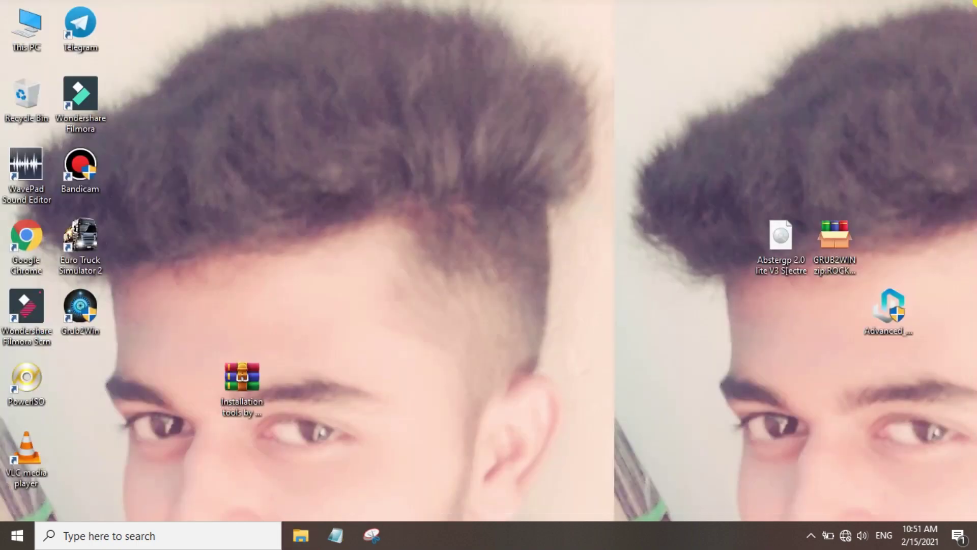
Place the Grub2Win shortcut below Abstergp and the GRUB2WIN zip above the tools archive
{"action": "left_click_drag", "start_coordinate": [105, 318], "coordinate": [801, 321]}
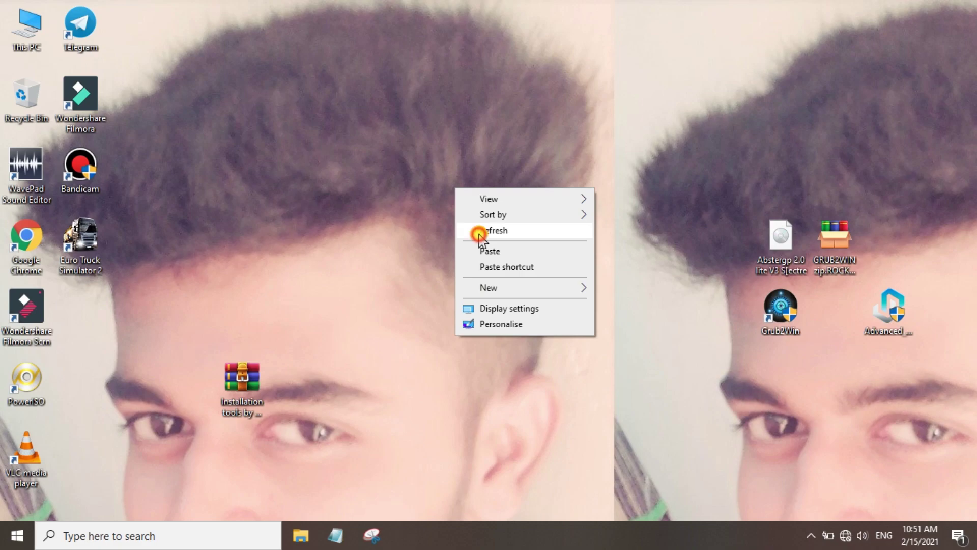
{"action": "left_click", "coordinate": [477, 235]}
{"action": "left_click_drag", "start_coordinate": [855, 264], "coordinate": [237, 328]}
{"action": "left_click_drag", "start_coordinate": [757, 340], "coordinate": [853, 284]}
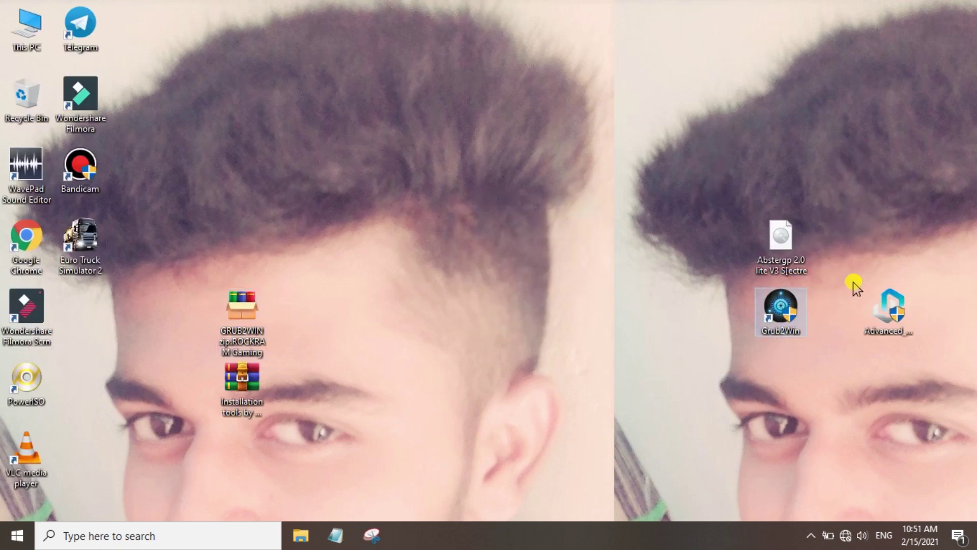
{"action": "left_click", "coordinate": [778, 458]}
{"action": "left_click_drag", "start_coordinate": [716, 220], "coordinate": [925, 399]}
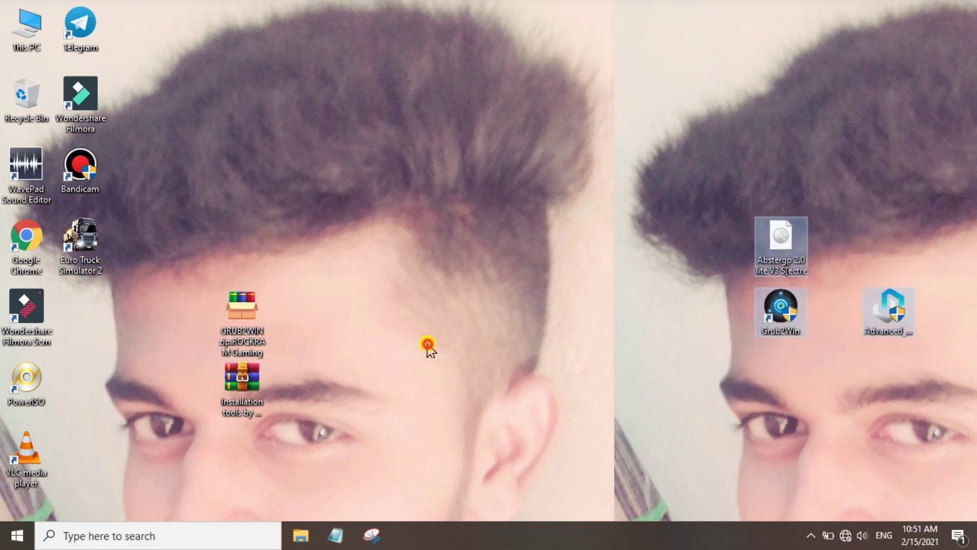
{"action": "left_click", "coordinate": [428, 345]}
Launch Disk Management from the Start button's context menu
{"action": "right_click", "coordinate": [17, 534]}
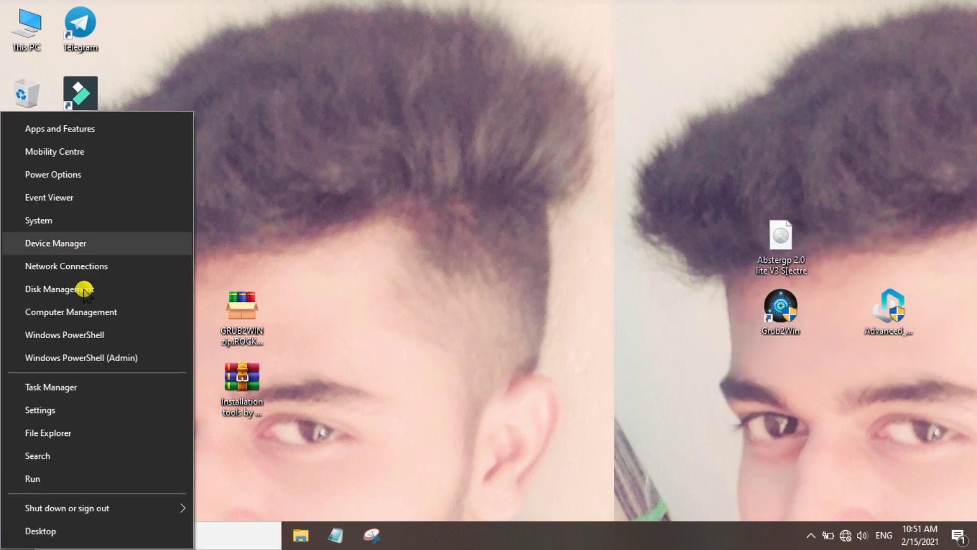
{"action": "left_click", "coordinate": [81, 289]}
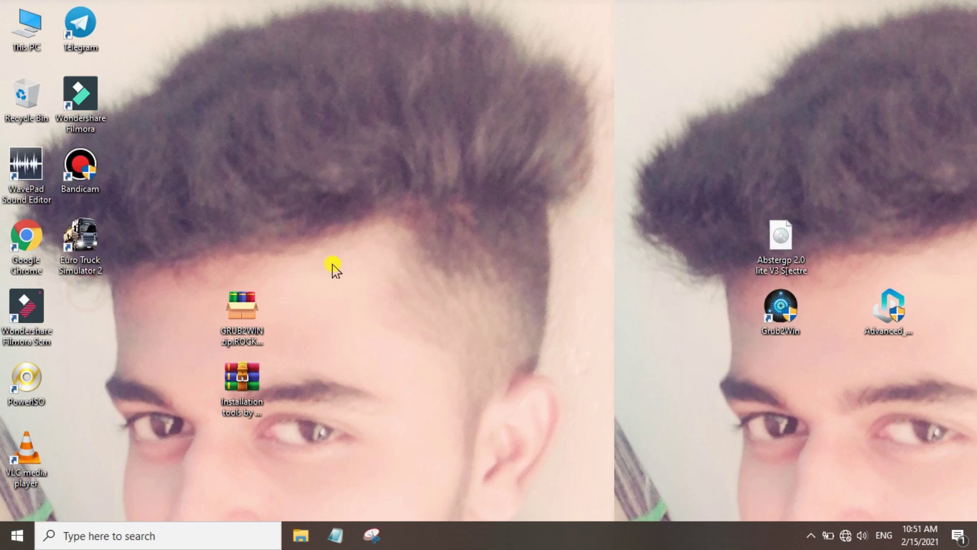
{"action": "left_click", "coordinate": [489, 230]}
{"action": "left_click", "coordinate": [492, 226]}
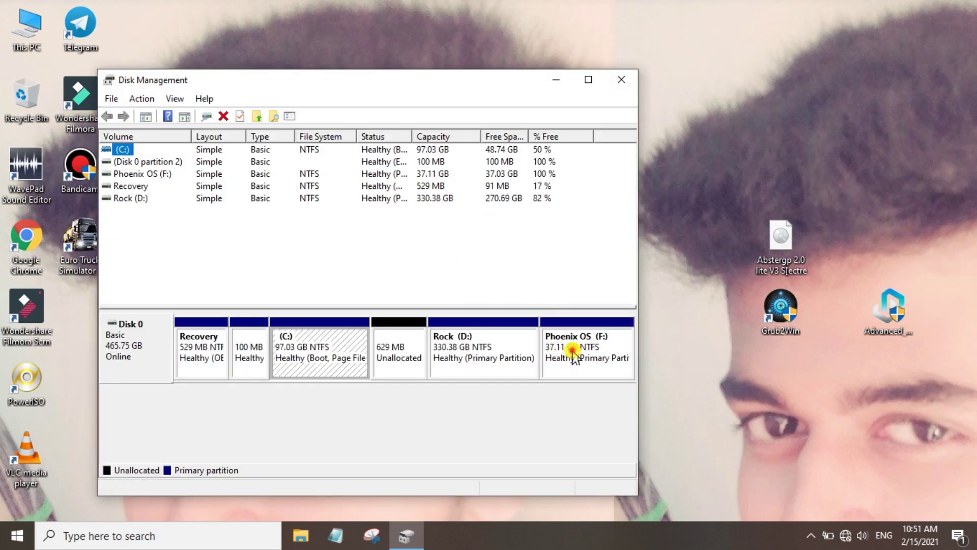
Quick-format Phoenix OS (F:) as NTFS with the volume label 'Spectre OS'
{"action": "left_click", "coordinate": [572, 351]}
{"action": "double_click", "coordinate": [454, 86]}
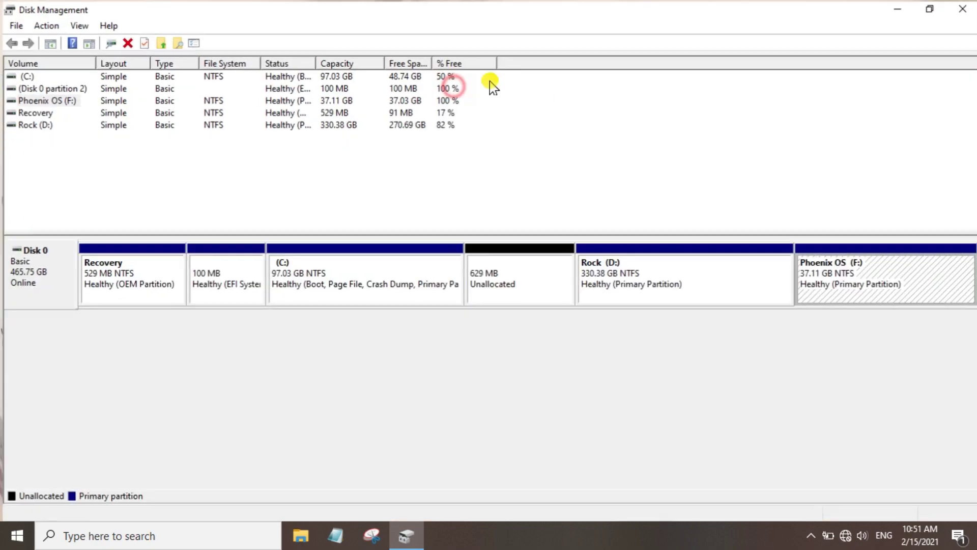
{"action": "right_click", "coordinate": [851, 293]}
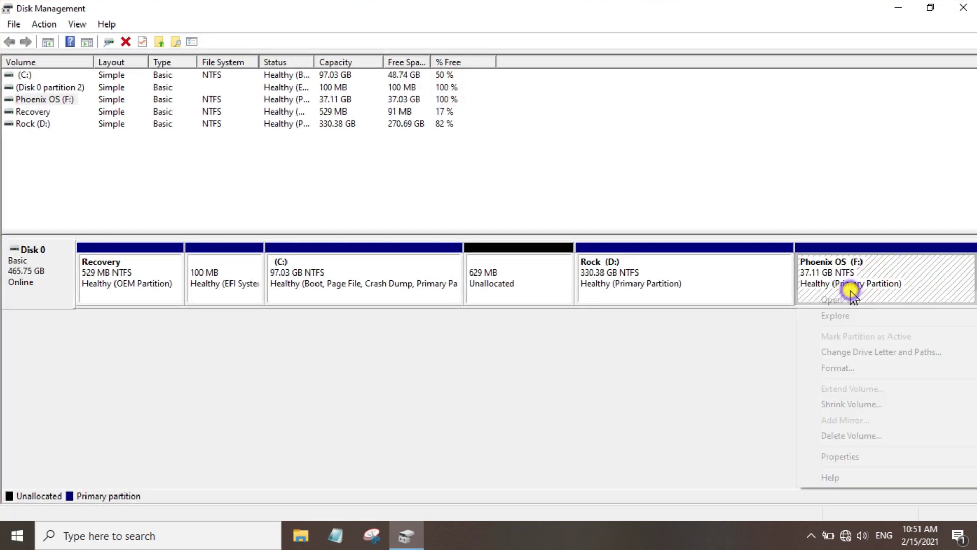
{"action": "left_click", "coordinate": [875, 369]}
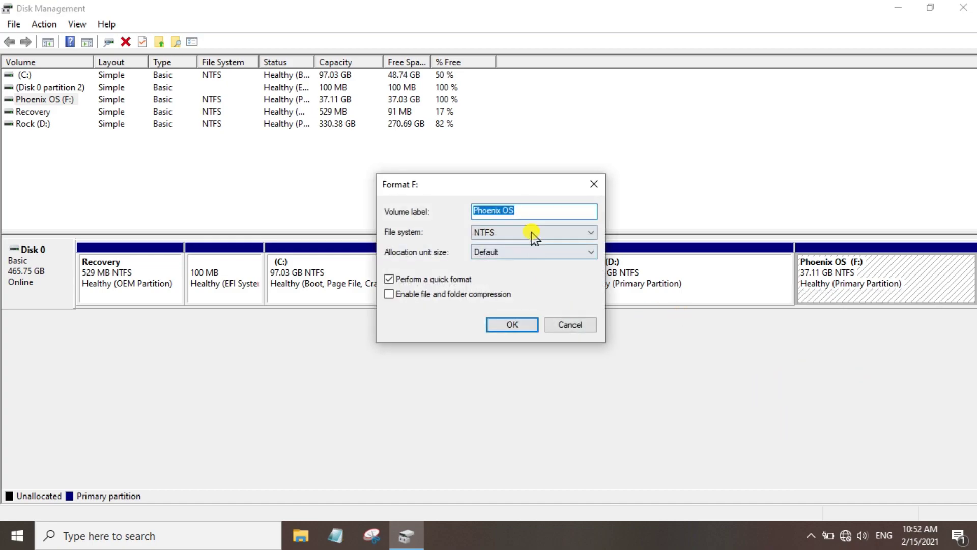
{"action": "left_click", "coordinate": [542, 211]}
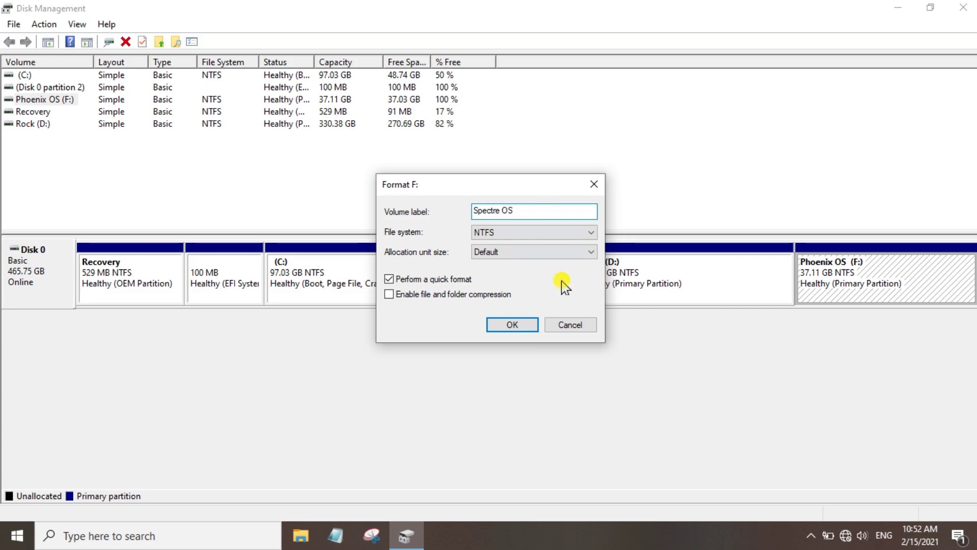
{"action": "left_click", "coordinate": [526, 323]}
{"action": "left_click", "coordinate": [564, 322]}
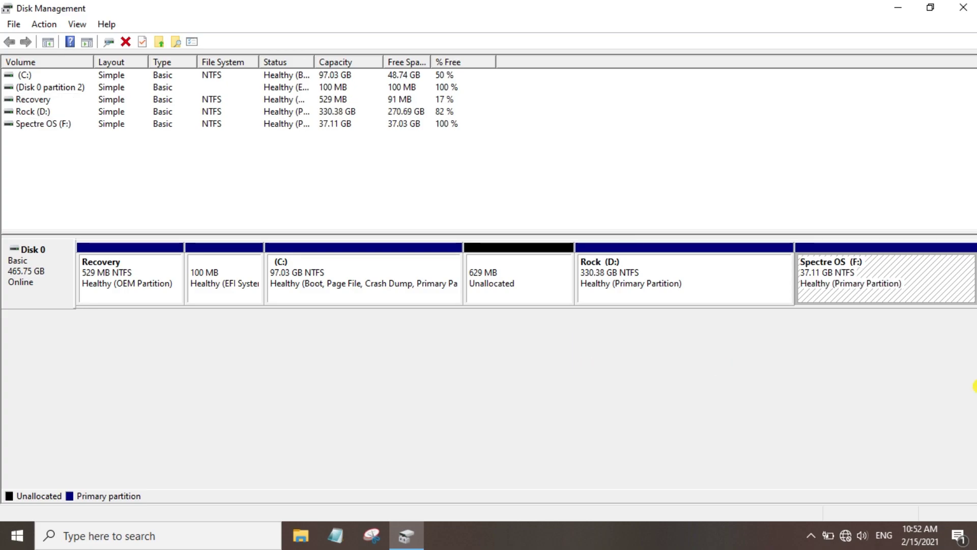
{"action": "left_click", "coordinate": [867, 298]}
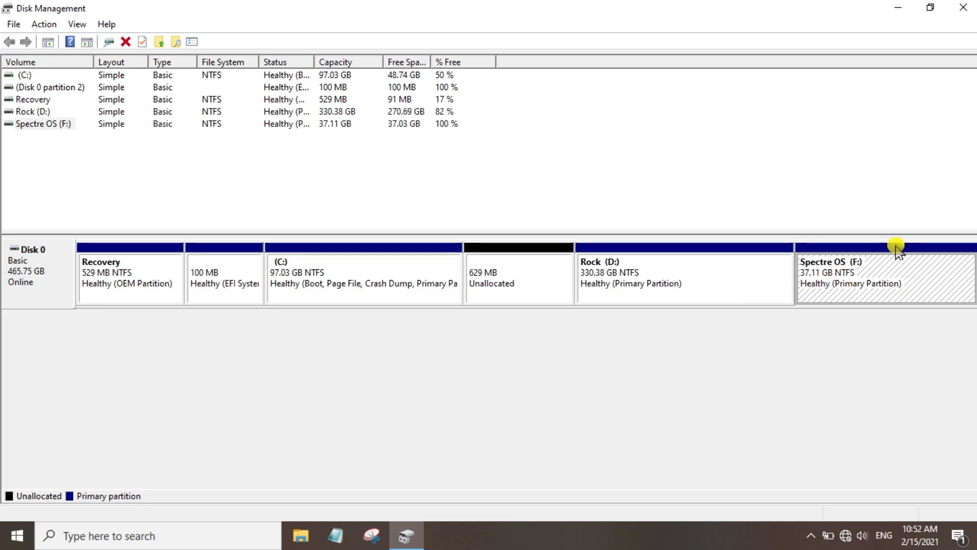
Close Disk Management and refresh the desktop several times
{"action": "left_click", "coordinate": [963, 7]}
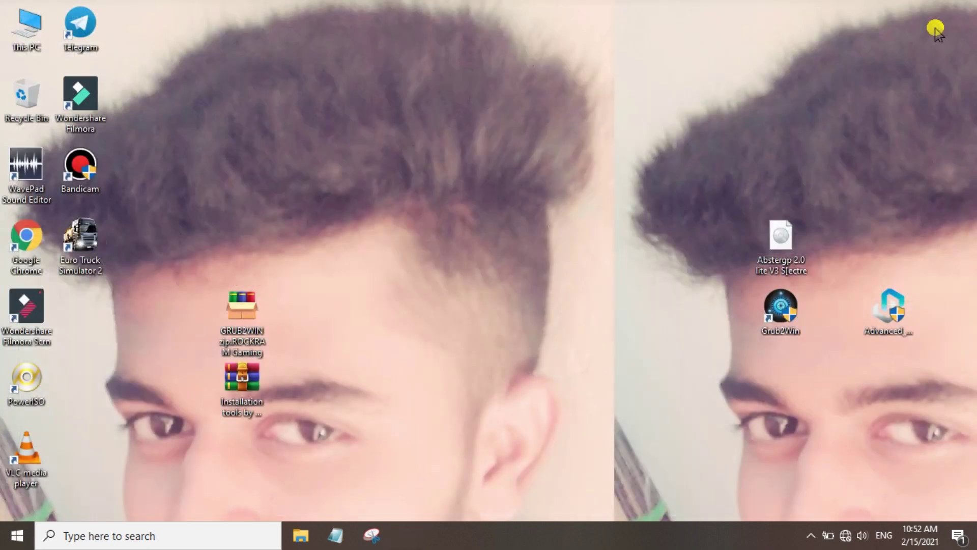
{"action": "right_click", "coordinate": [549, 230]}
{"action": "left_click", "coordinate": [574, 277]}
{"action": "right_click", "coordinate": [535, 240]}
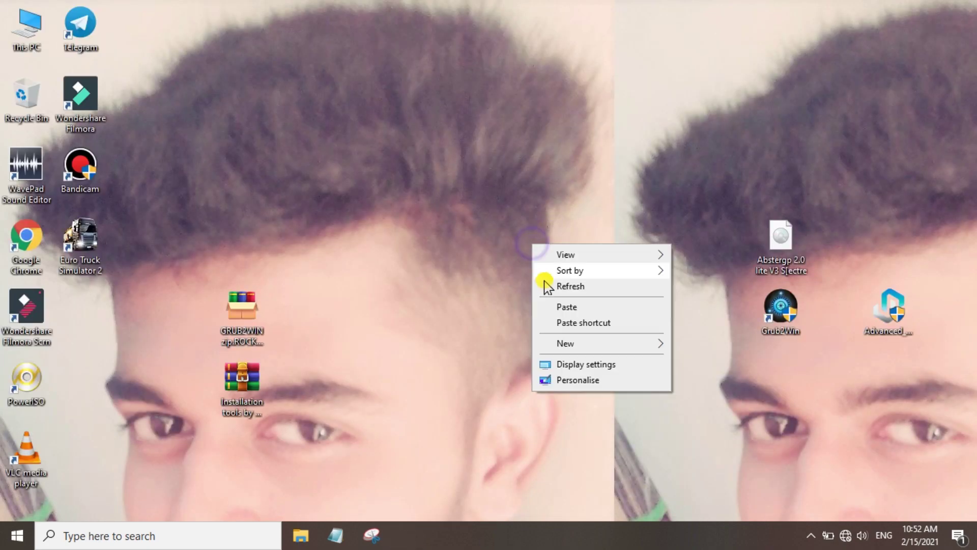
{"action": "left_click", "coordinate": [571, 282]}
{"action": "right_click", "coordinate": [536, 240]}
{"action": "left_click", "coordinate": [572, 283]}
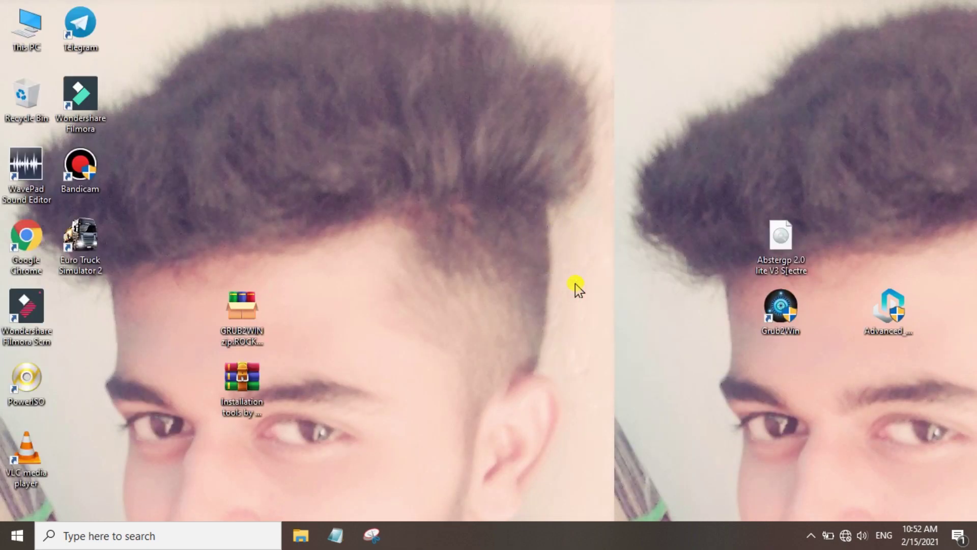
Check in This PC that Spectre OS (F:) shows 37.0 GB free of 37.1 GB
{"action": "left_click", "coordinate": [26, 34]}
{"action": "double_click", "coordinate": [25, 35]}
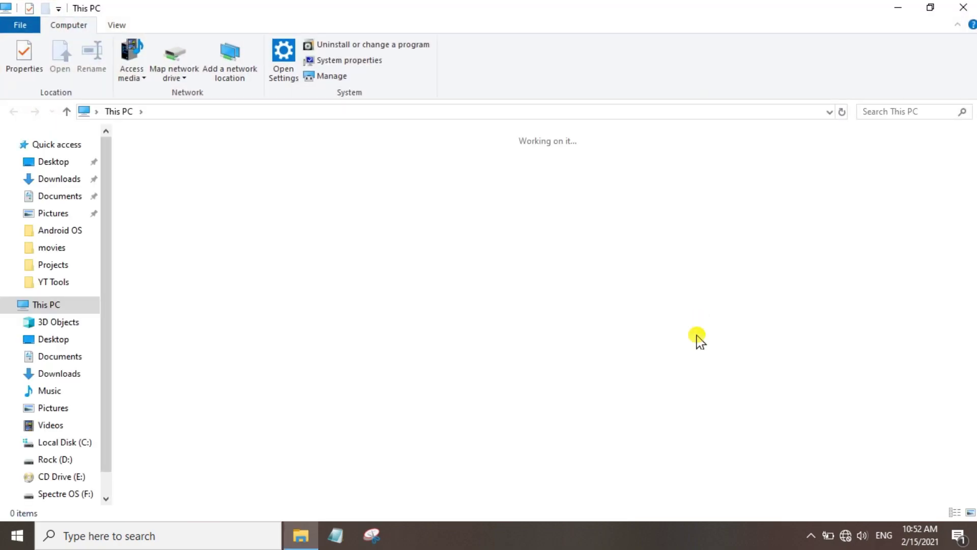
{"action": "left_click", "coordinate": [763, 279]}
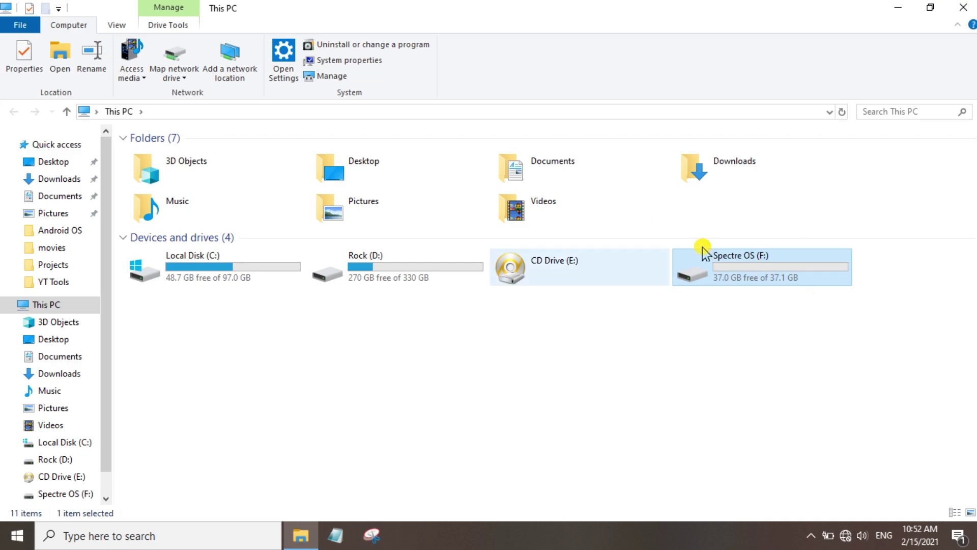
{"action": "left_click", "coordinate": [967, 7]}
{"action": "right_click", "coordinate": [646, 152]}
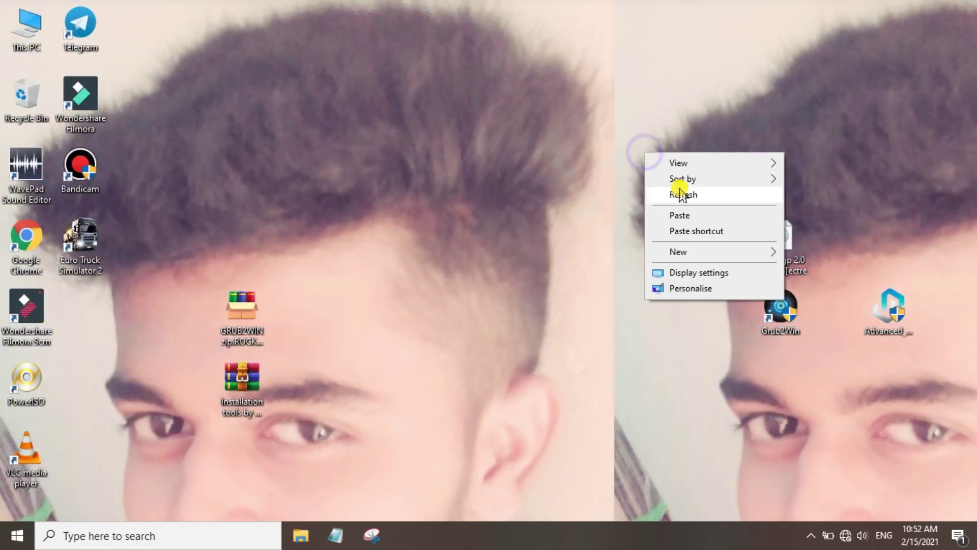
{"action": "left_click", "coordinate": [680, 192]}
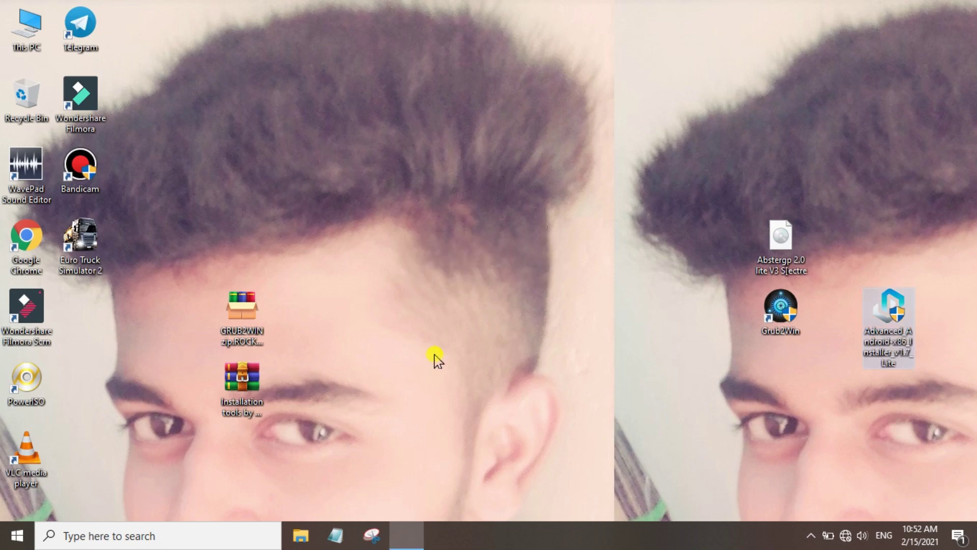
Load the Abstergp 2.0 lite V3 Spectre image from the Desktop and pass the Welcome page
{"action": "left_click", "coordinate": [582, 401]}
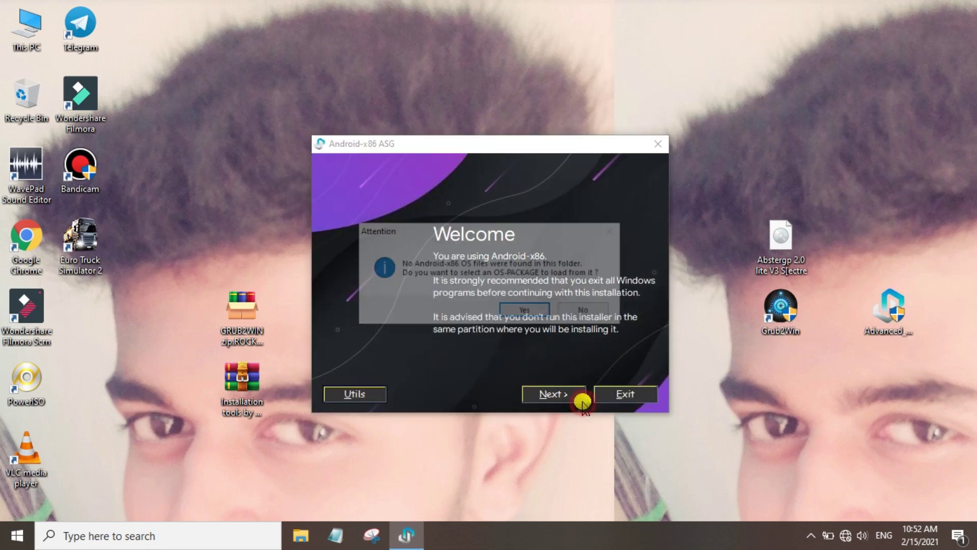
{"action": "left_click", "coordinate": [531, 313]}
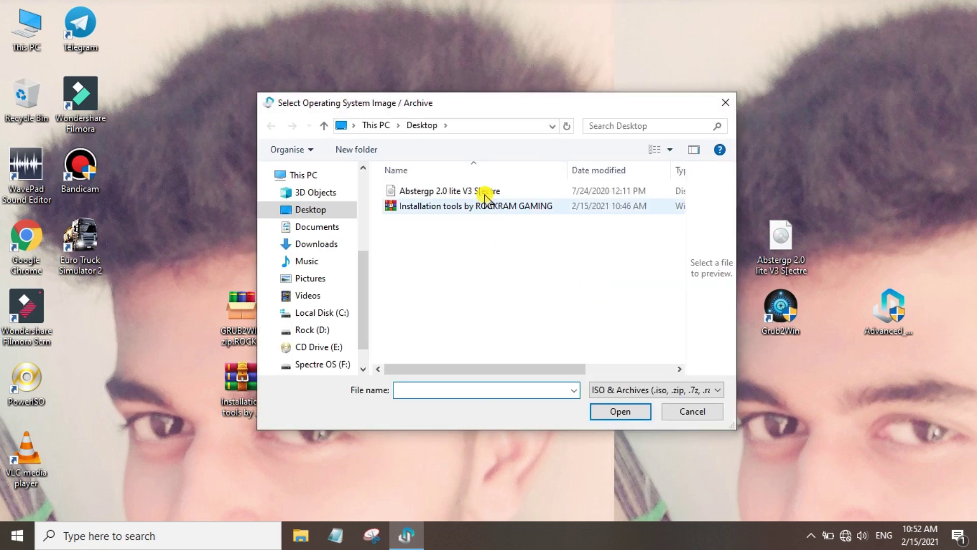
{"action": "left_click", "coordinate": [485, 192]}
{"action": "left_click", "coordinate": [315, 244]}
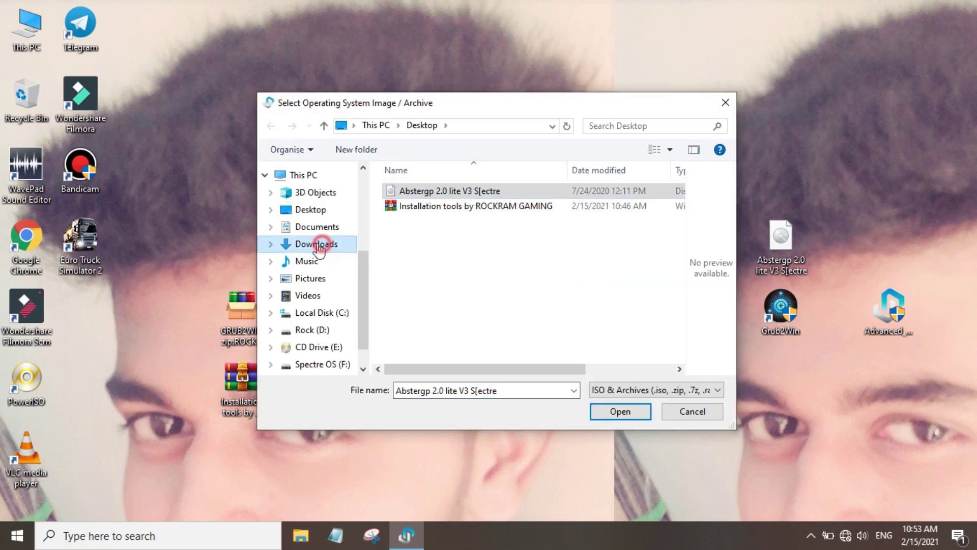
{"action": "left_click", "coordinate": [315, 210]}
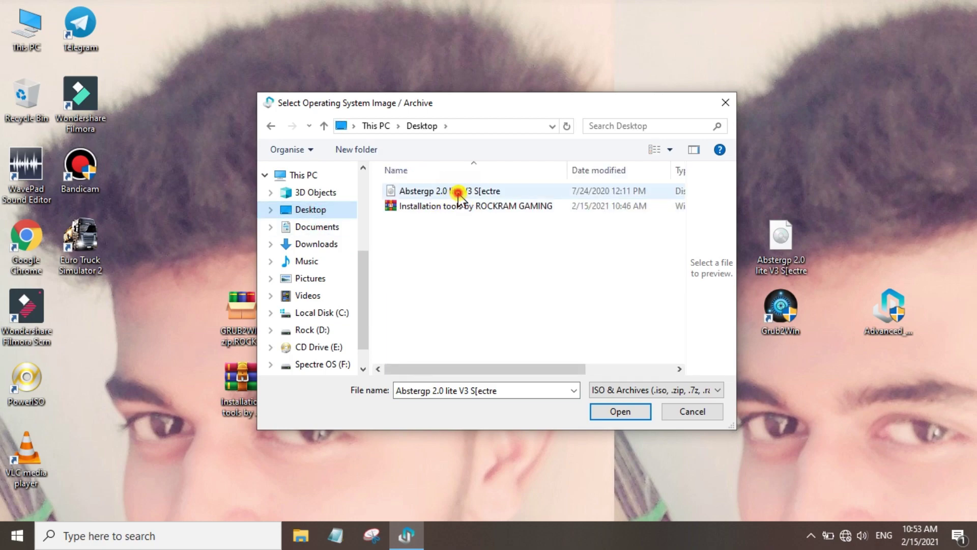
{"action": "left_click", "coordinate": [574, 391]}
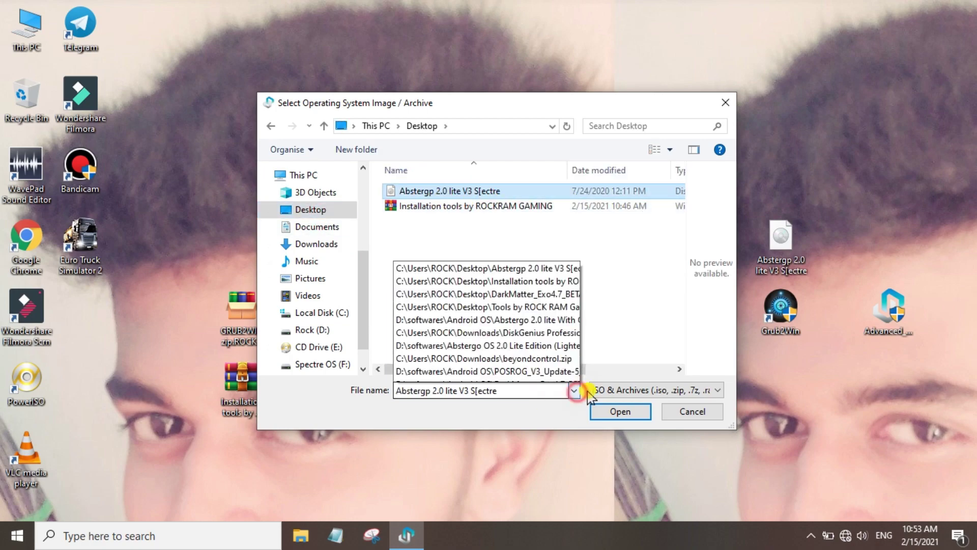
{"action": "left_click", "coordinate": [657, 268]}
{"action": "left_click", "coordinate": [498, 192]}
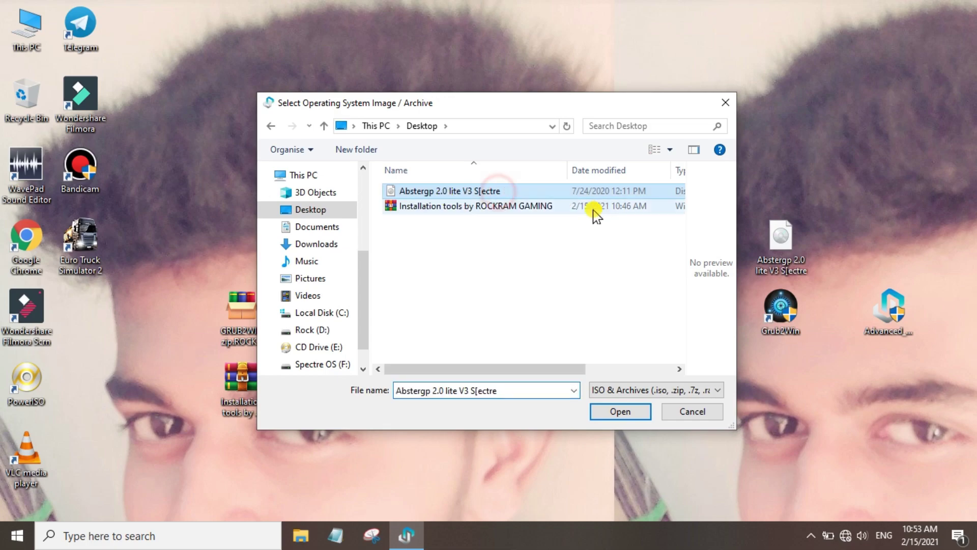
{"action": "left_click", "coordinate": [626, 417]}
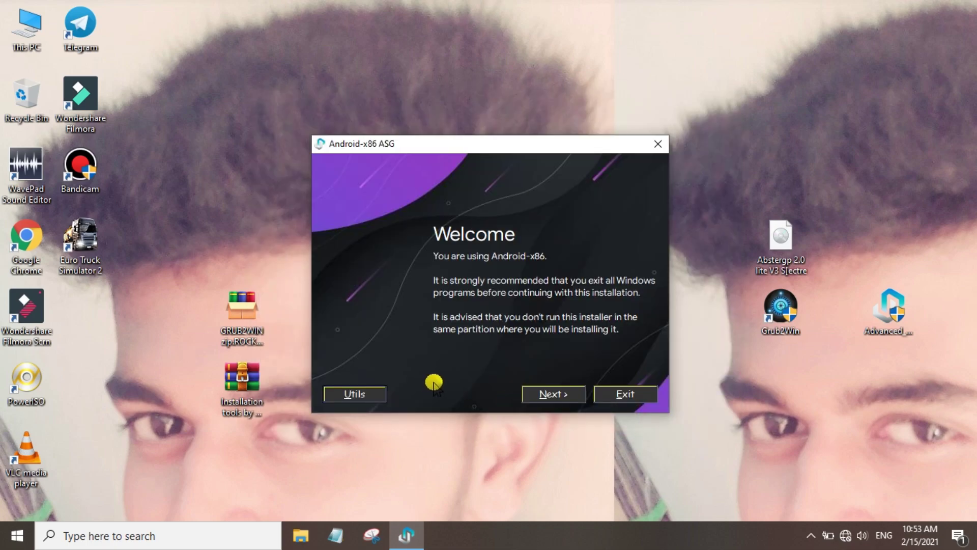
{"action": "key", "text": "Return"}
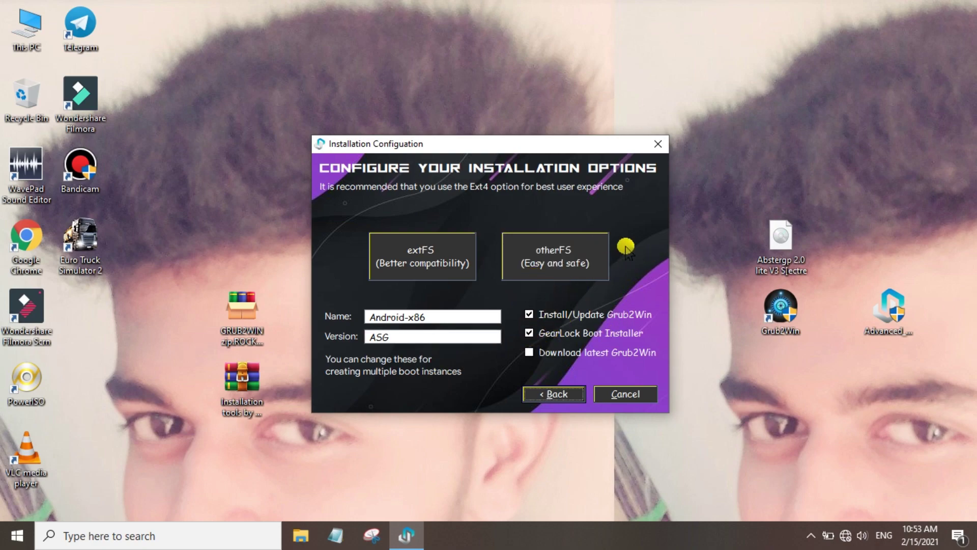
Choose otherFS with a 16 GB data image on Spectre OS (F:), reaching Ready to Install
{"action": "left_click", "coordinate": [594, 256]}
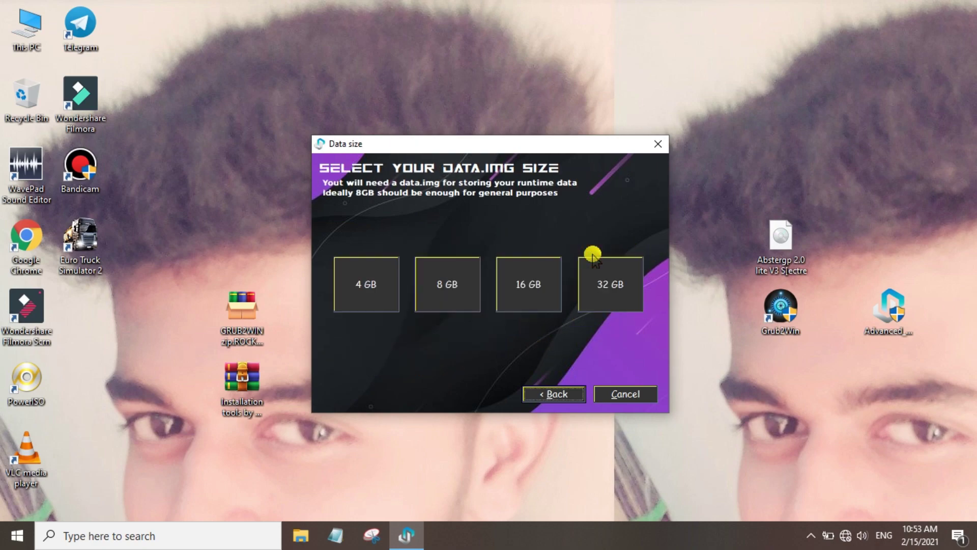
{"action": "left_click", "coordinate": [541, 295]}
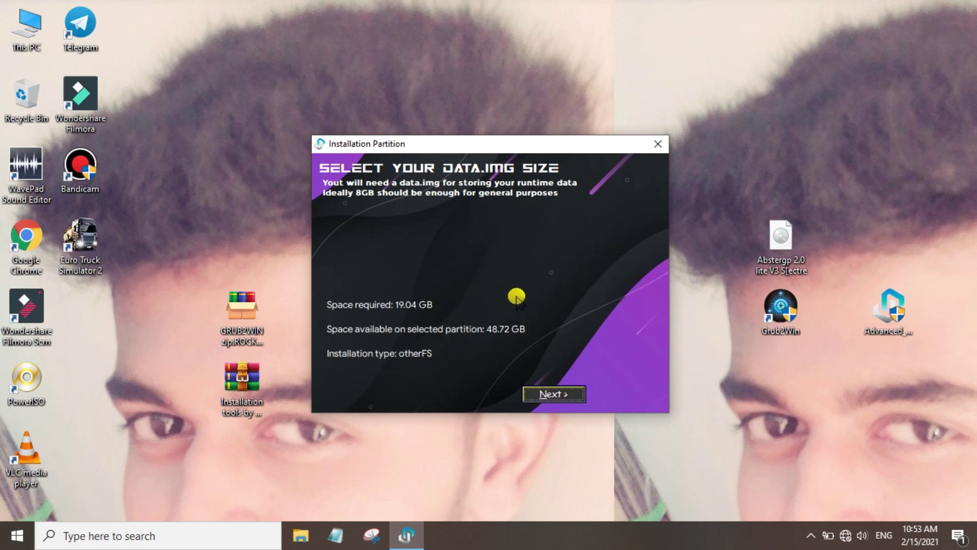
{"action": "left_click", "coordinate": [522, 272]}
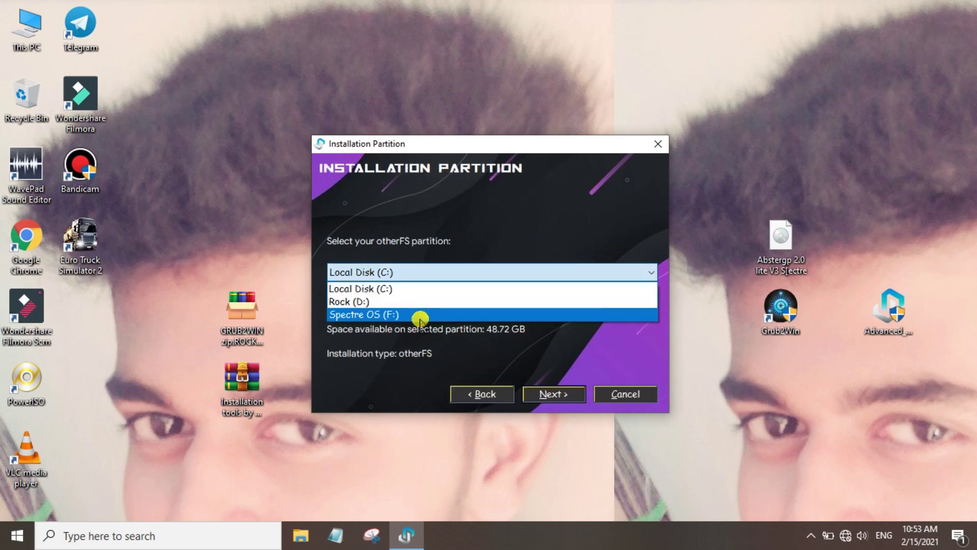
{"action": "left_click", "coordinate": [403, 315]}
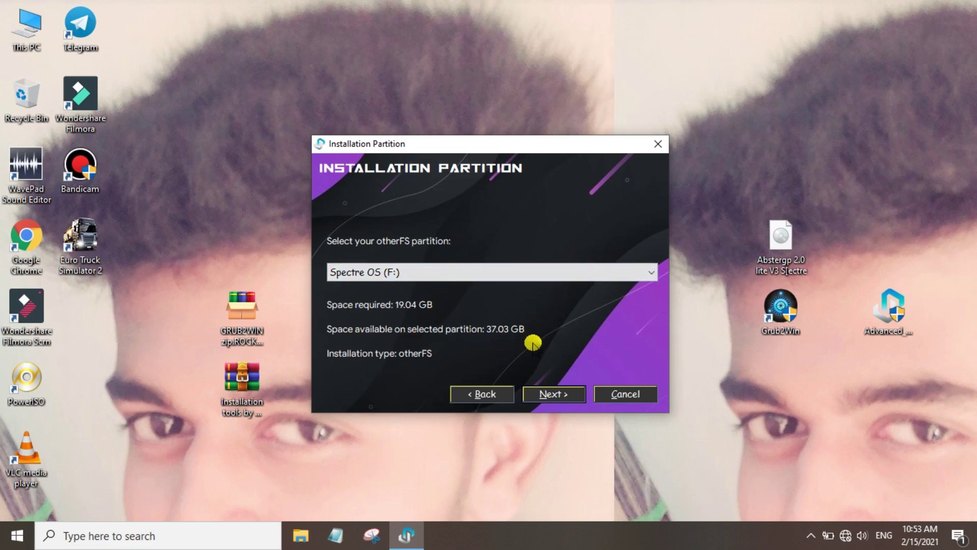
{"action": "left_click", "coordinate": [553, 394]}
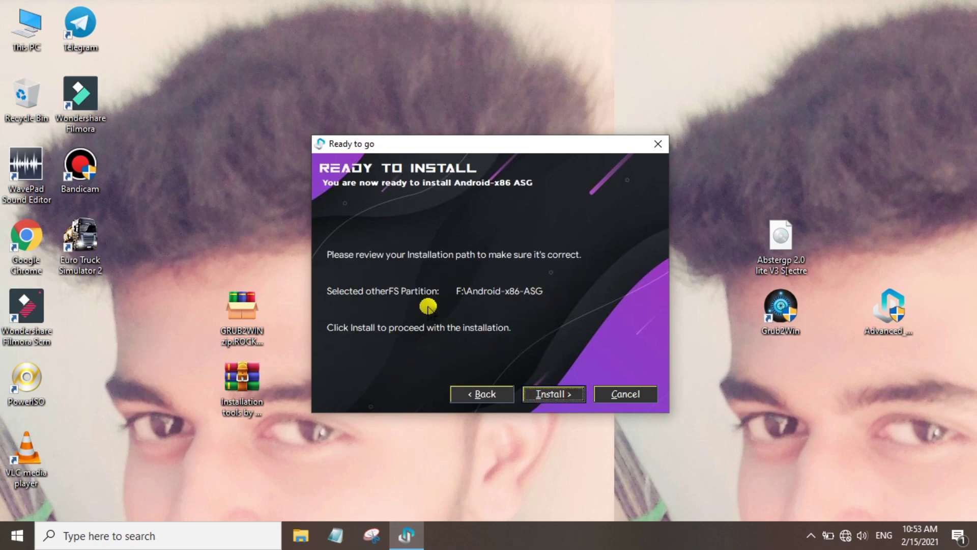
Install Android-x86 ASG to F:\Android-x86-ASG, skip the GearLock download retry, and reboot
{"action": "left_click", "coordinate": [554, 395]}
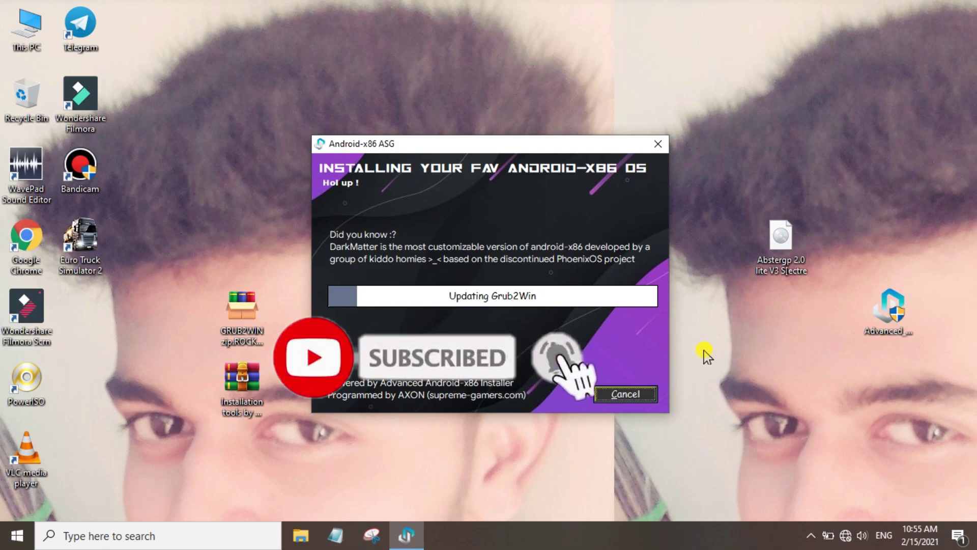
{"action": "left_click", "coordinate": [522, 307]}
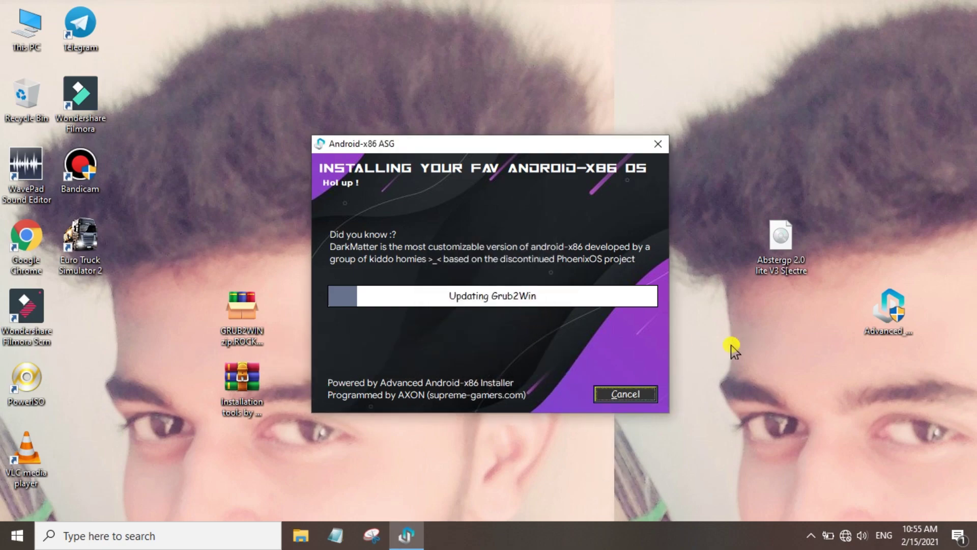
{"action": "left_click", "coordinate": [523, 311]}
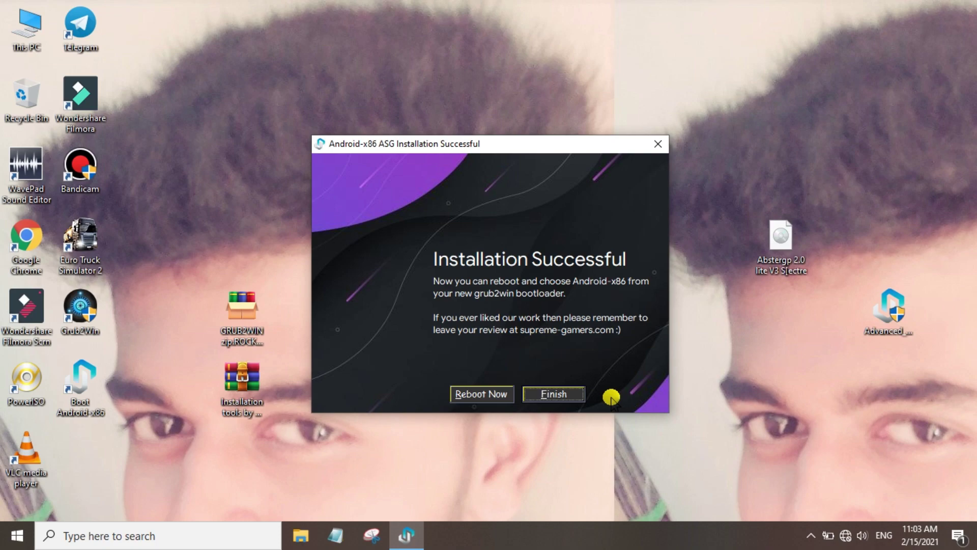
{"action": "left_click", "coordinate": [486, 395]}
Refresh the Windows desktop, then restart from the Start power options to boot Android-x86
{"action": "right_click", "coordinate": [488, 226]}
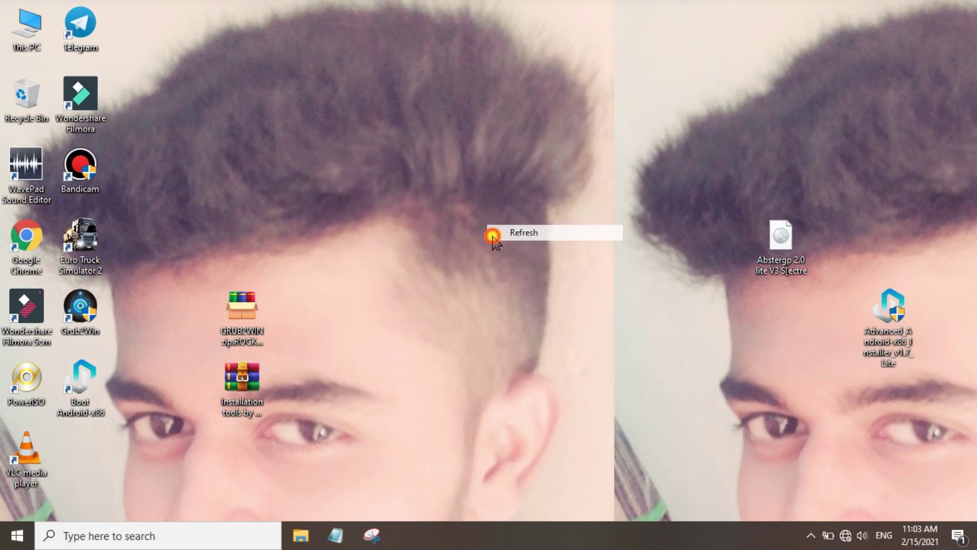
{"action": "right_click", "coordinate": [499, 211]}
{"action": "left_click", "coordinate": [508, 254]}
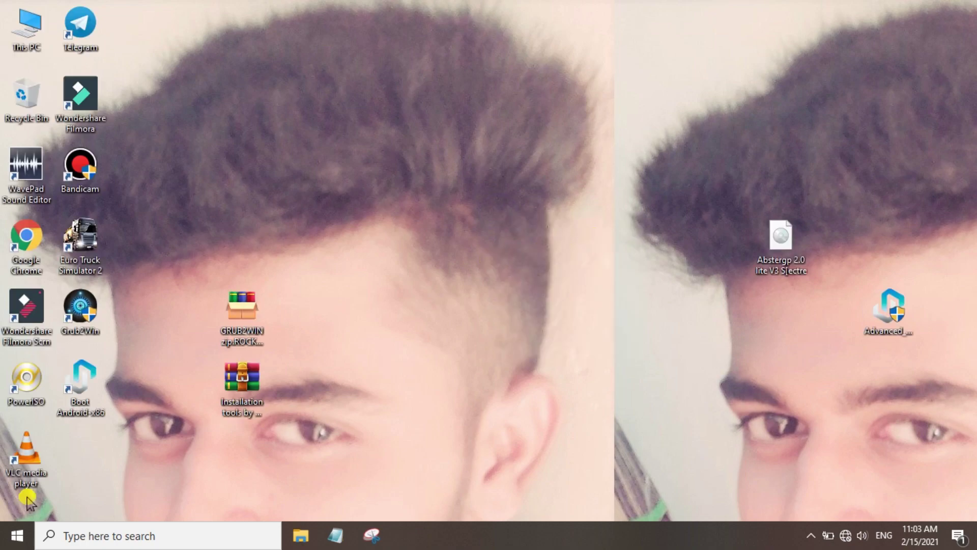
{"action": "left_click", "coordinate": [15, 534]}
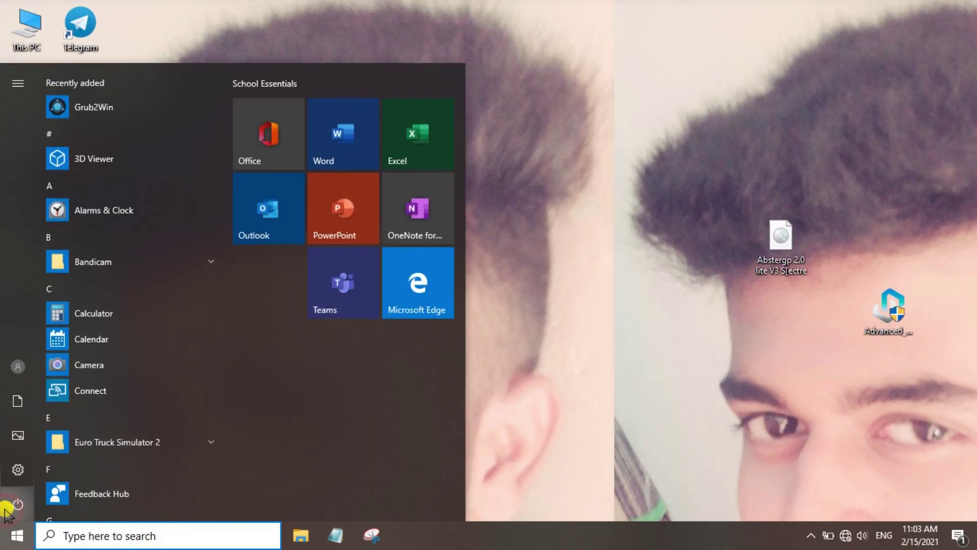
{"action": "left_click", "coordinate": [16, 504]}
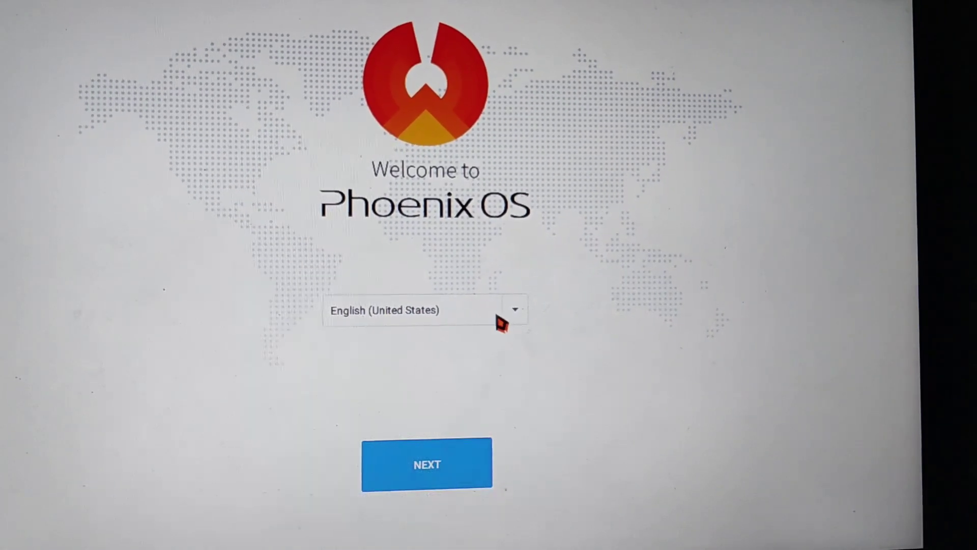
Keep English (United States), accept the licence, skip network setup and finish the Owner account
{"action": "left_click", "coordinate": [517, 309]}
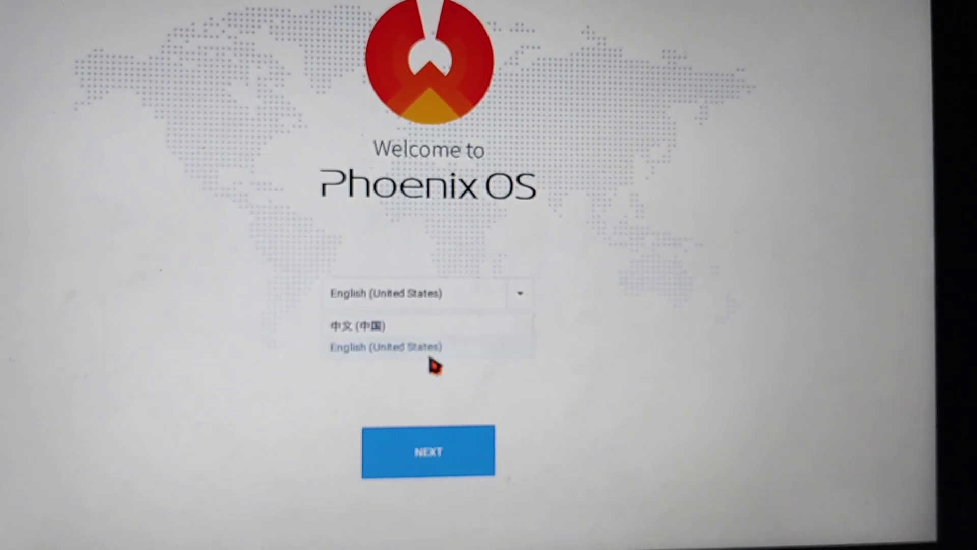
{"action": "left_click", "coordinate": [414, 352]}
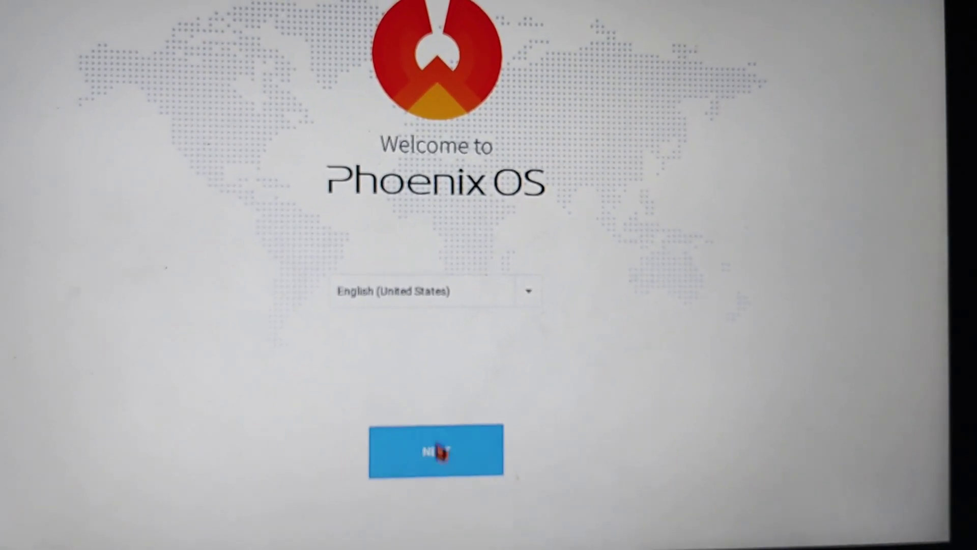
{"action": "left_click", "coordinate": [432, 462]}
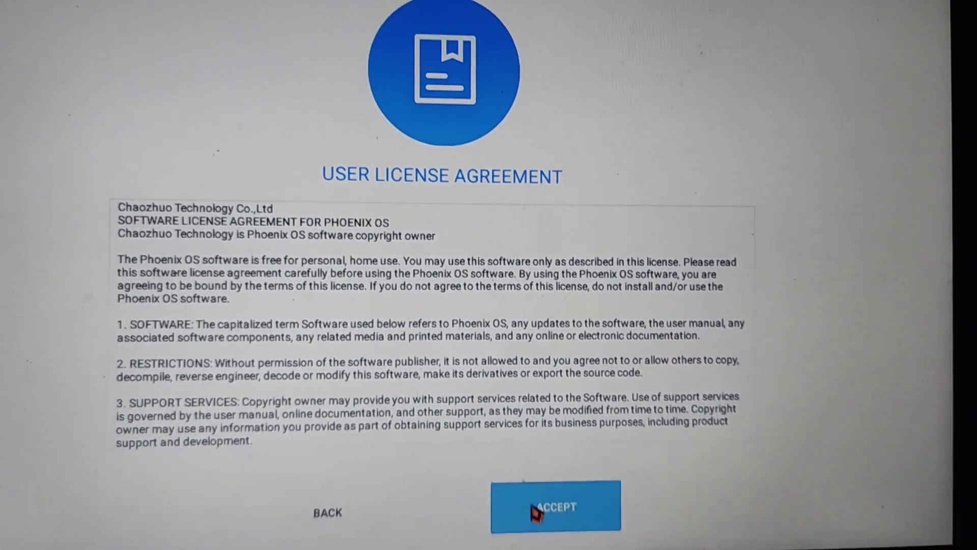
{"action": "left_click", "coordinate": [524, 503]}
{"action": "left_click", "coordinate": [548, 499]}
{"action": "left_click", "coordinate": [631, 313]}
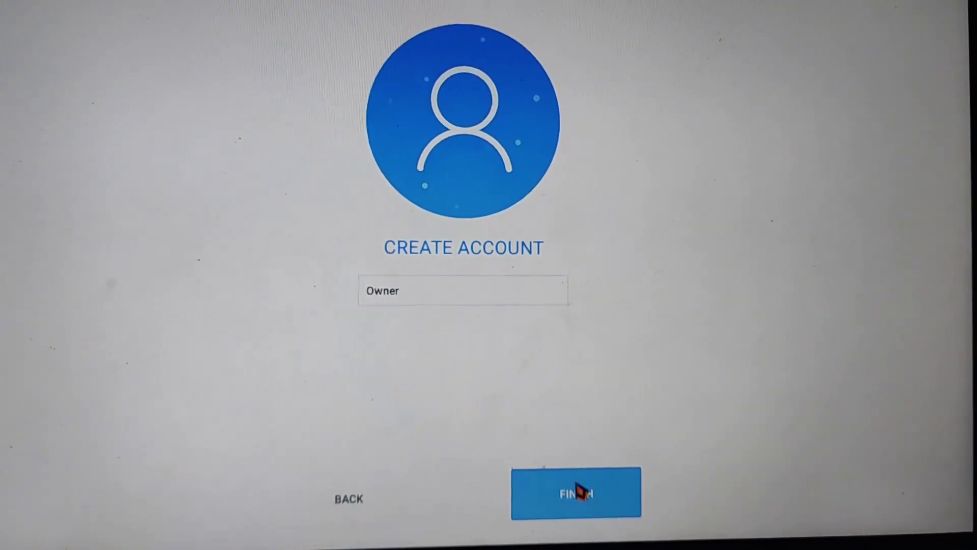
{"action": "left_click", "coordinate": [576, 489]}
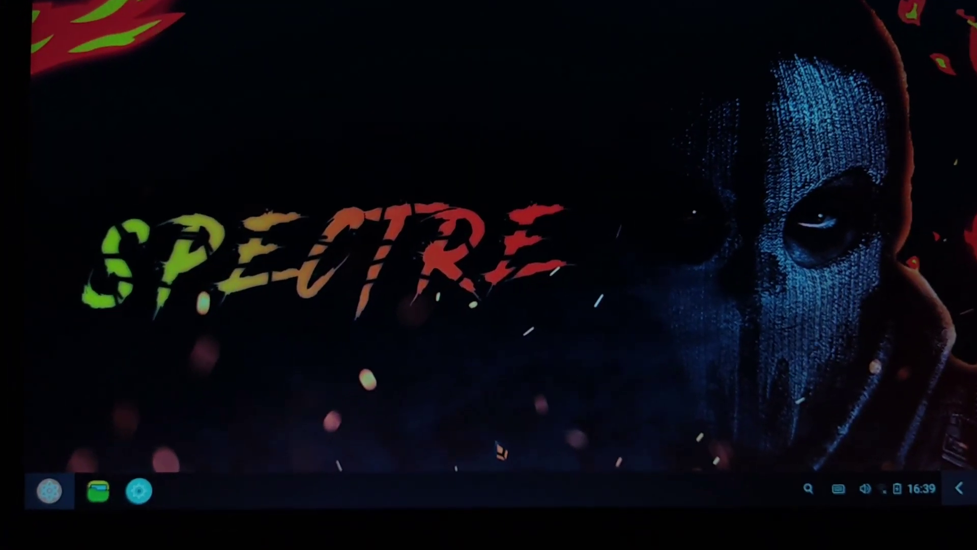
Refresh the desktop, view and close Game Helper's app info, then show all installed apps
{"action": "right_click", "coordinate": [486, 330]}
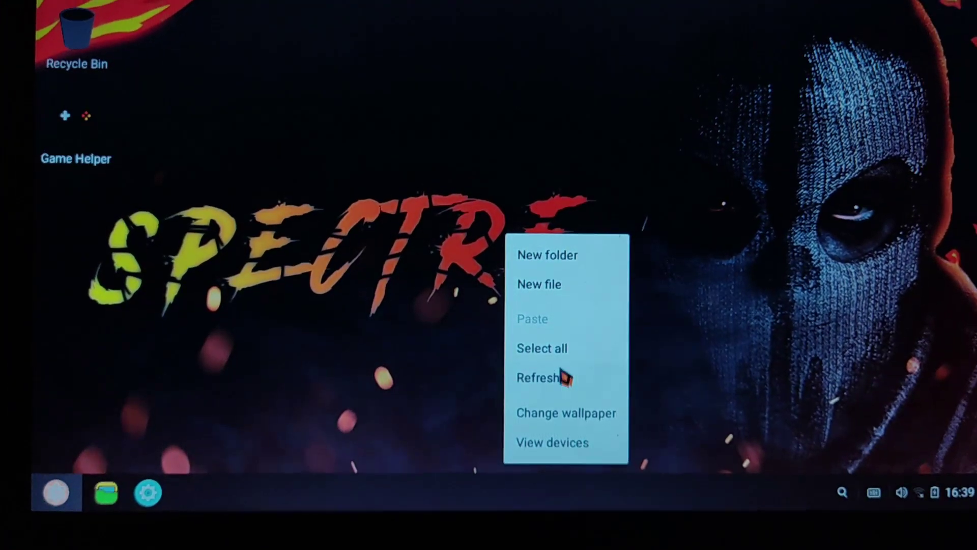
{"action": "left_click", "coordinate": [564, 377]}
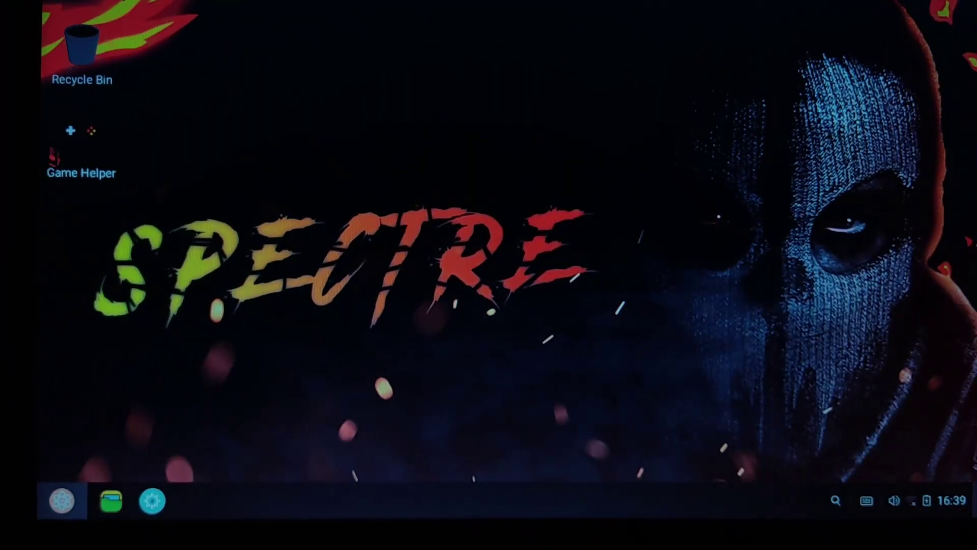
{"action": "right_click", "coordinate": [102, 134]}
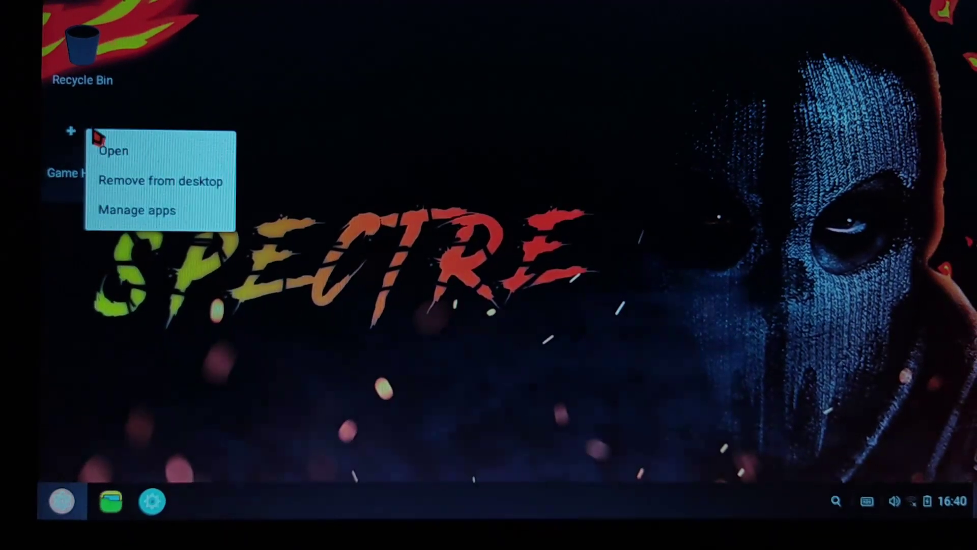
{"action": "left_click", "coordinate": [145, 204]}
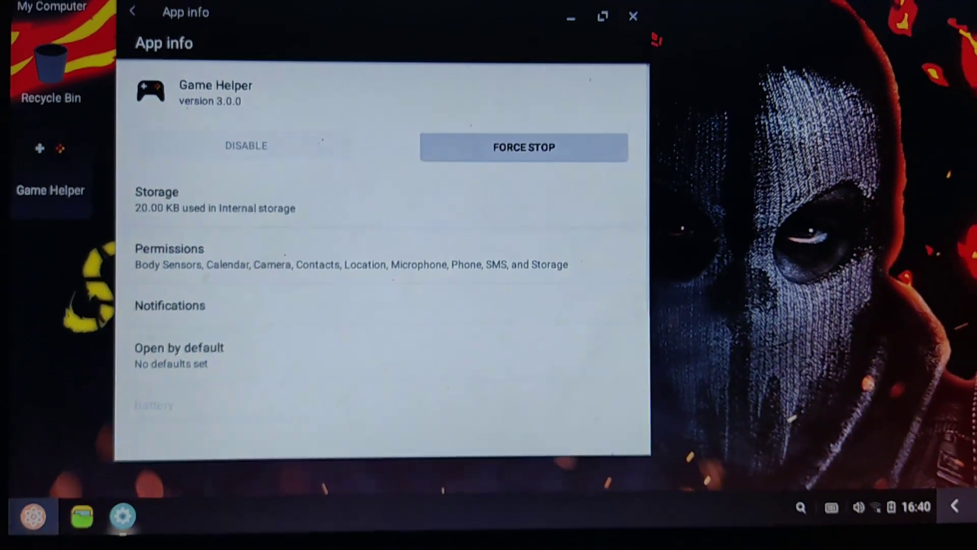
{"action": "left_click", "coordinate": [637, 36]}
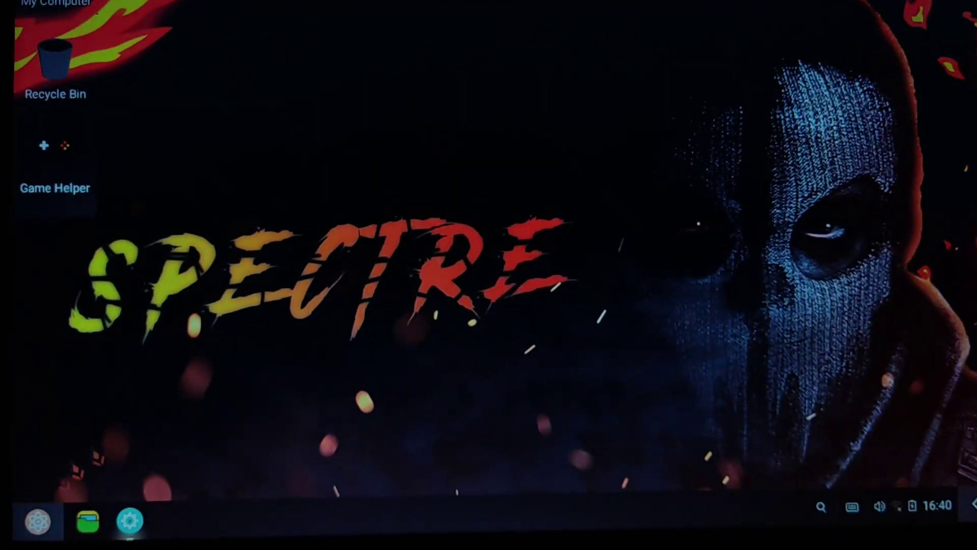
{"action": "key", "text": "super"}
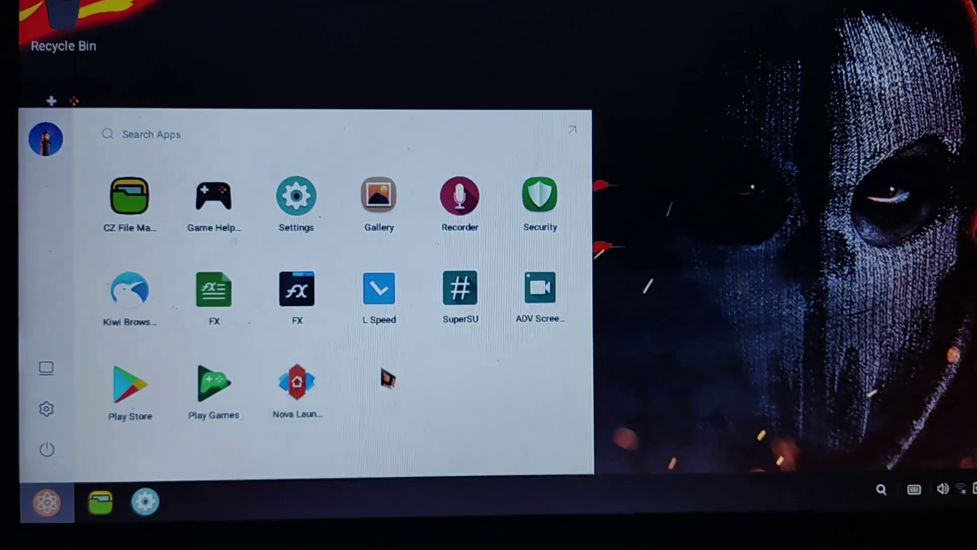